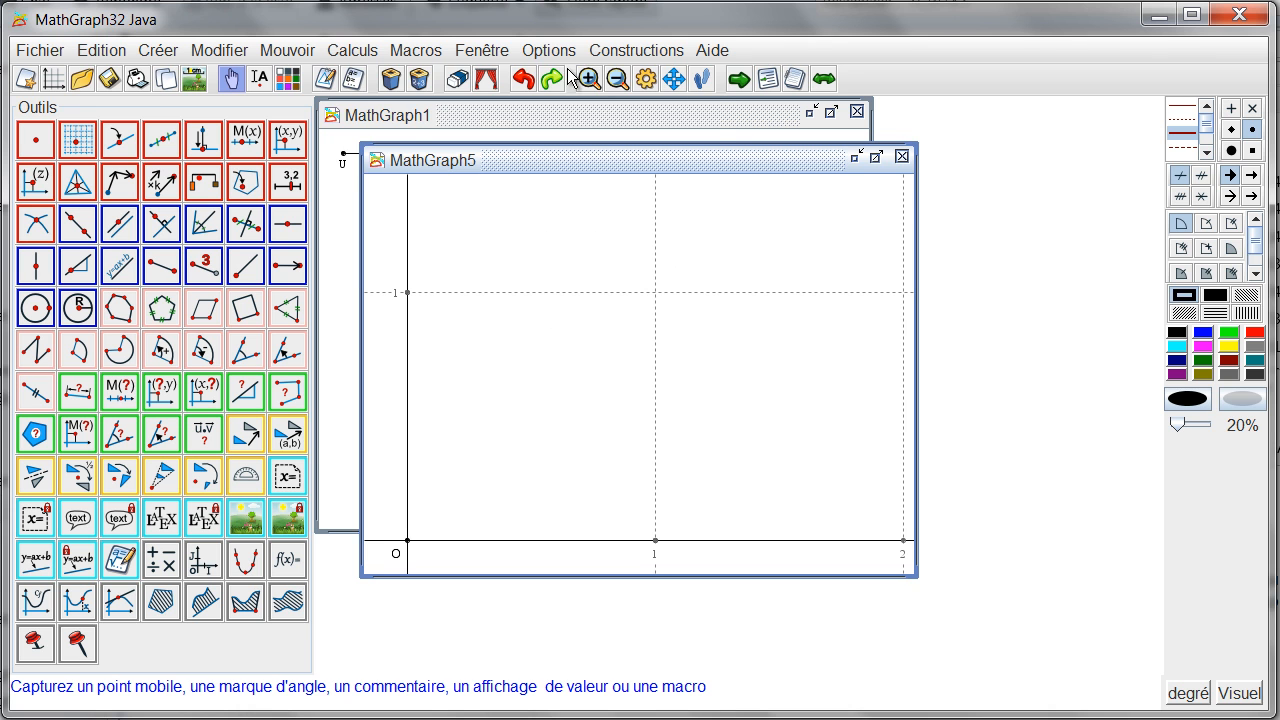
Step: Create a variable n with minimum 0, maximum 200, step 1 and current value 50, with its associated dialog enabled
click(360, 55)
click(370, 80)
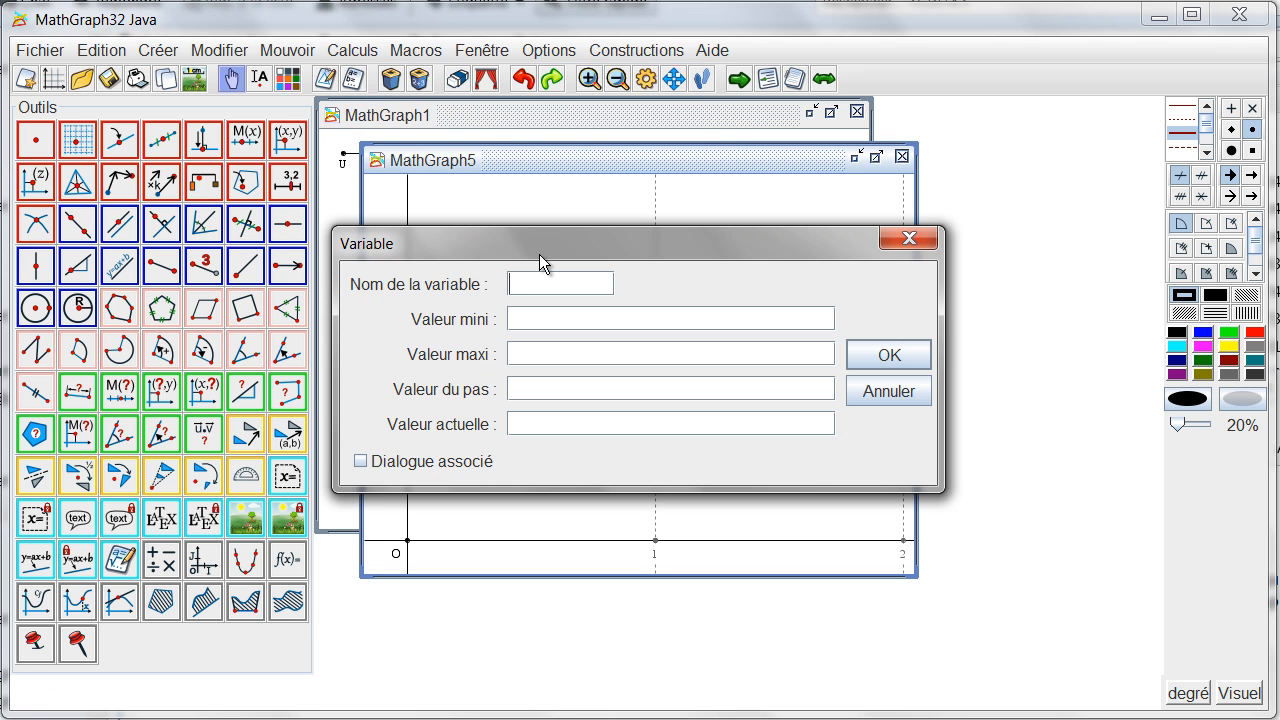
text(0)
key(Tab)
text(200150)
click(379, 468)
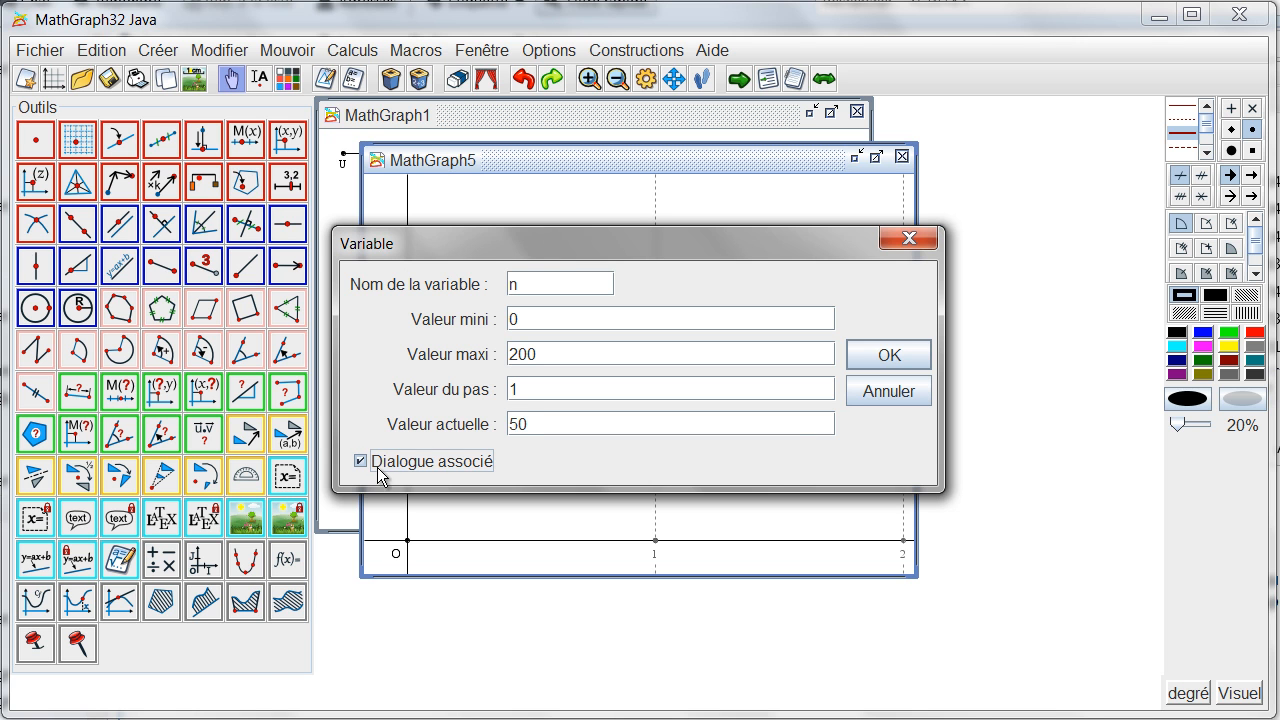
click(862, 359)
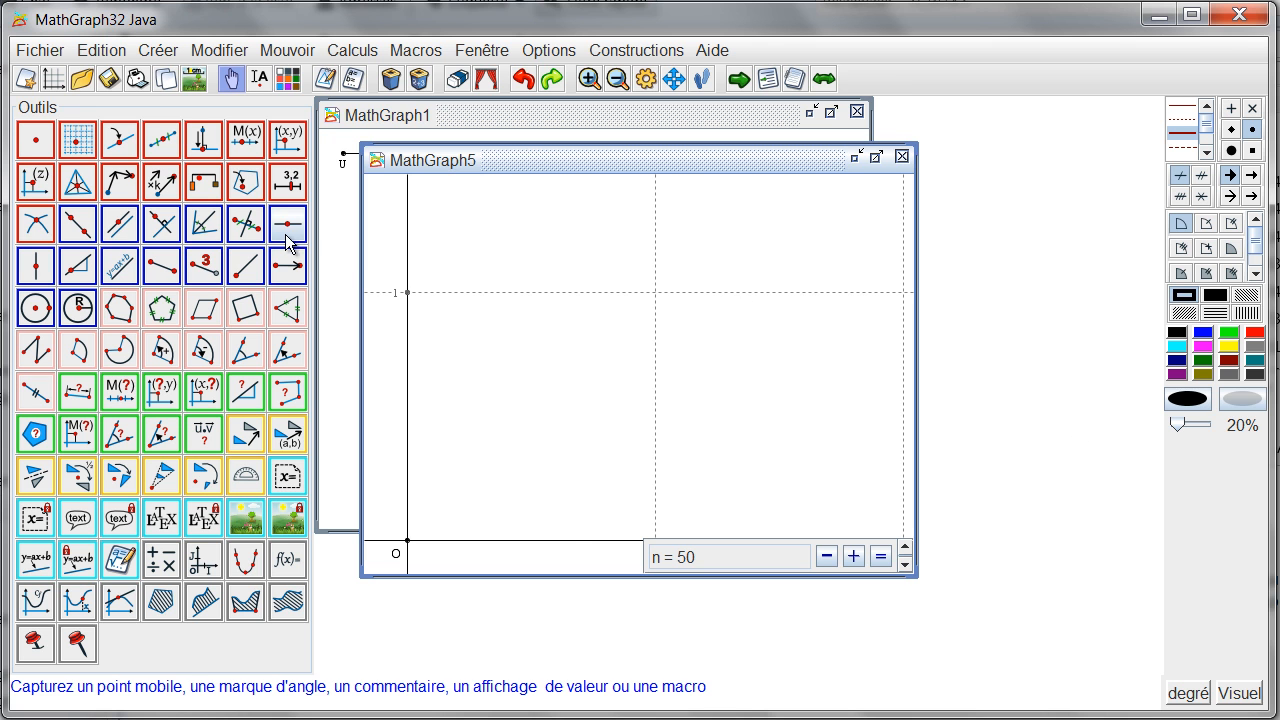
Step: Create a large horizontal slider k from 0 to 4 near the figure's upper edge, with display prefix "$k=" and suffix "$"
click(288, 181)
click(609, 206)
click(609, 208)
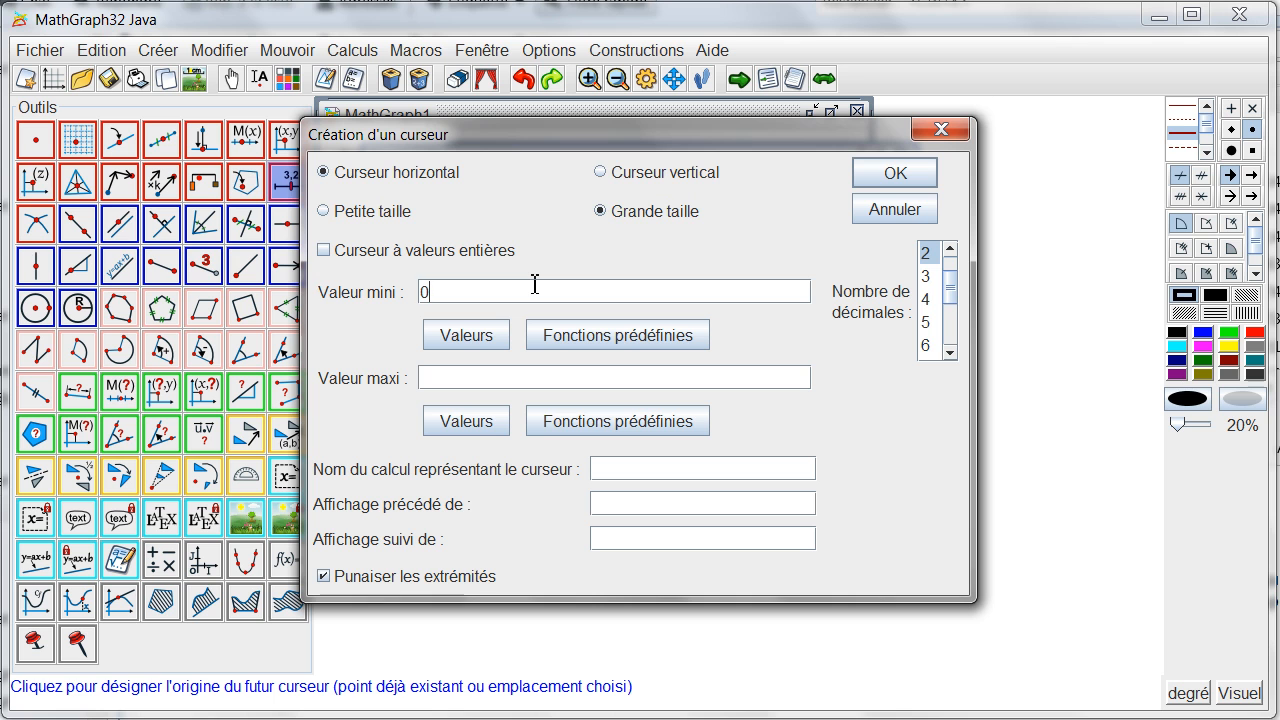
text(4)
key(Tab)
text($)
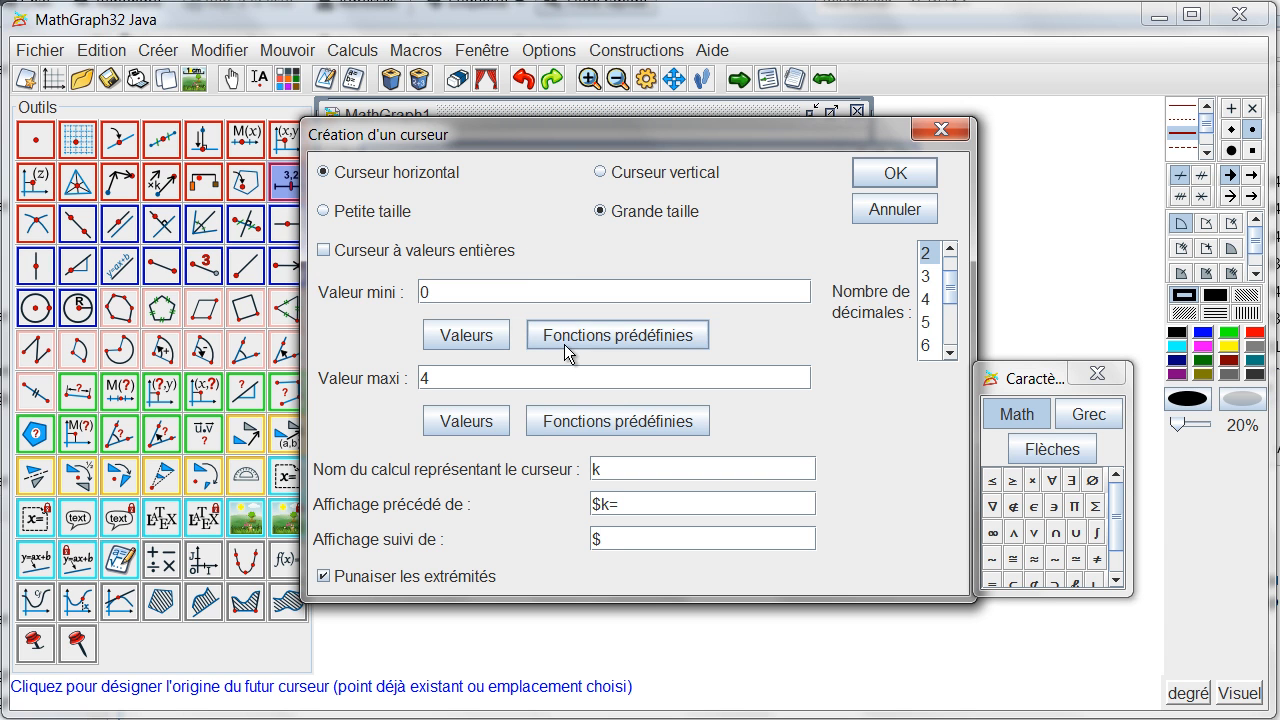
click(880, 178)
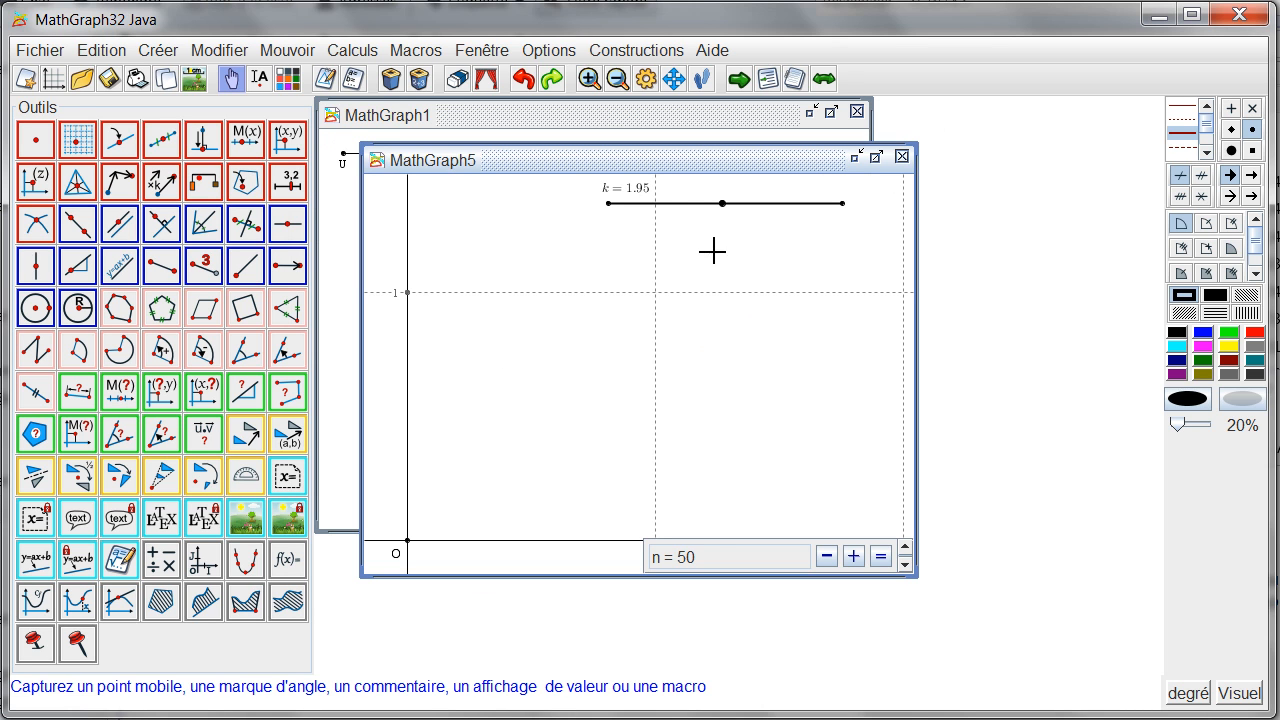
Step: Plot the function f(t) = k*t*(1-t) in dark red in frame (O,I,J), and move the k slider to about 2.43
click(1224, 358)
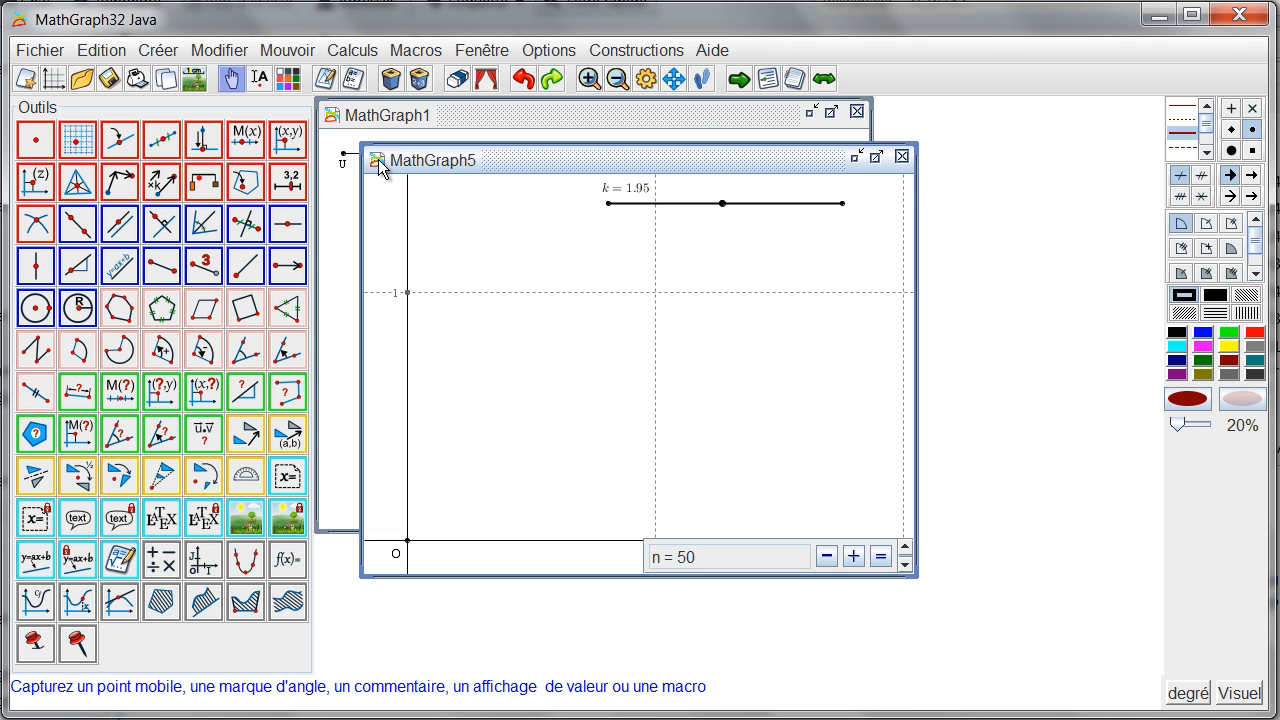
click(284, 562)
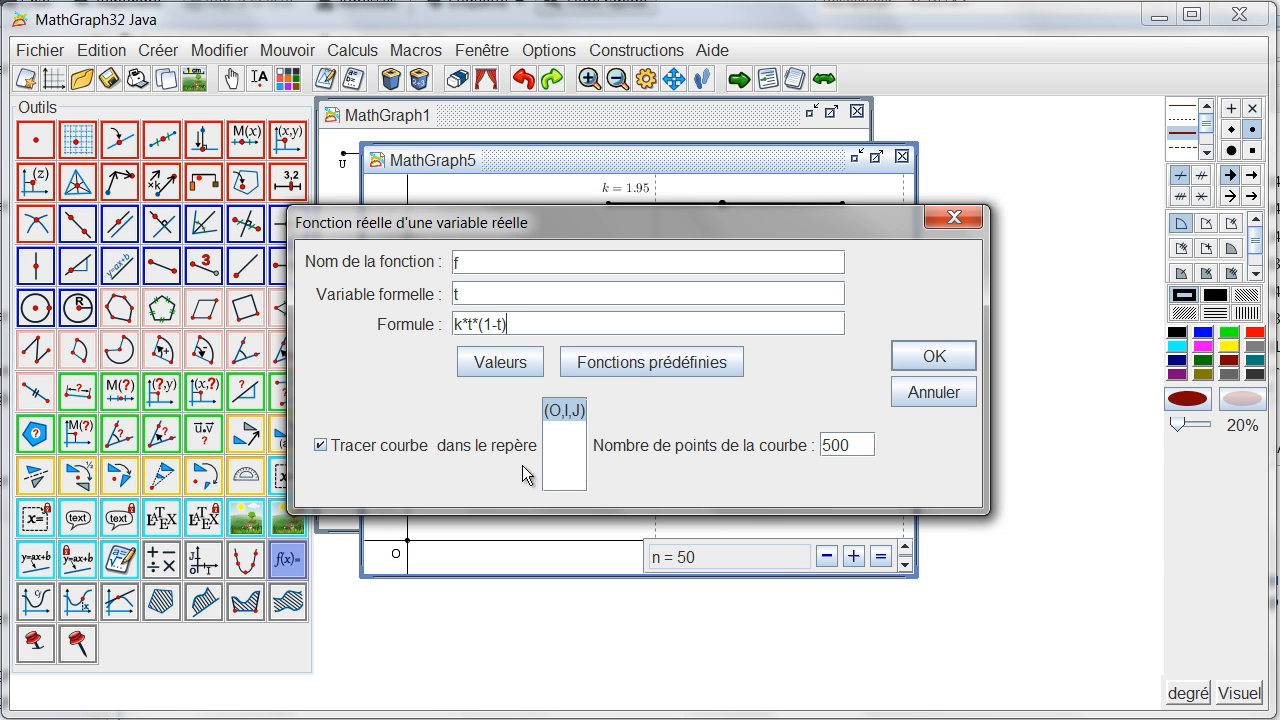
click(910, 364)
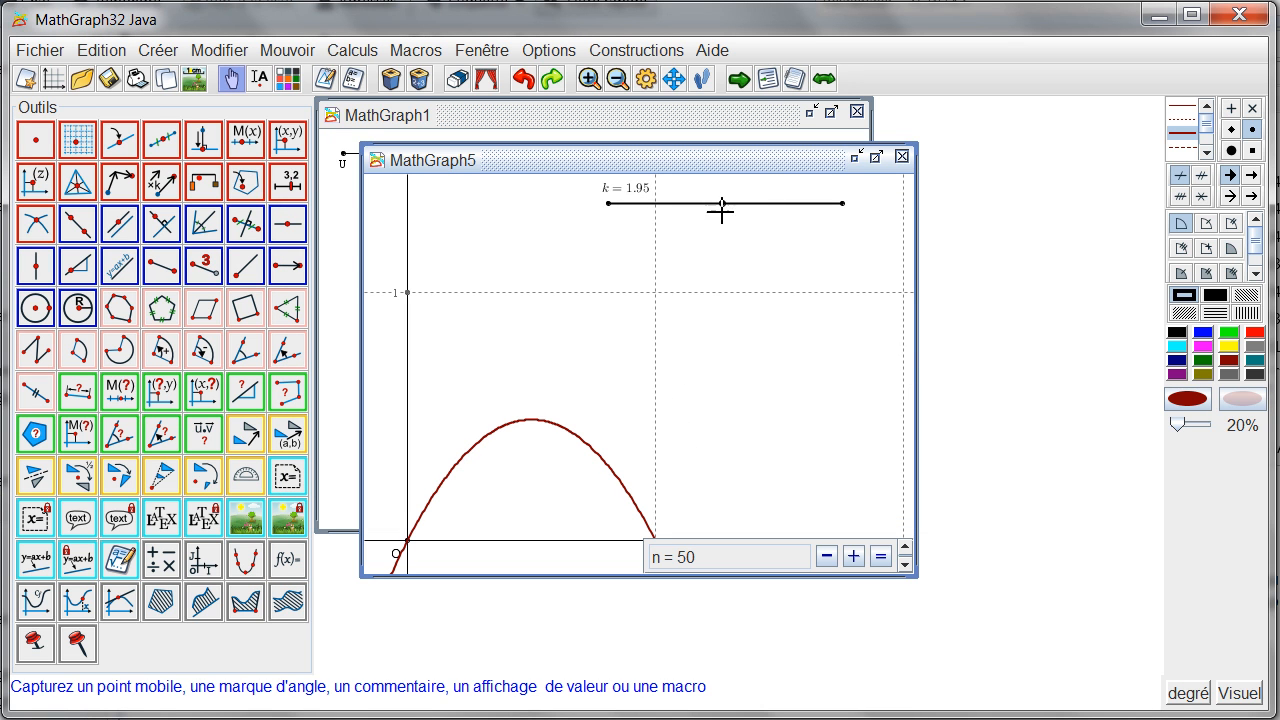
drag(722, 206, 751, 234)
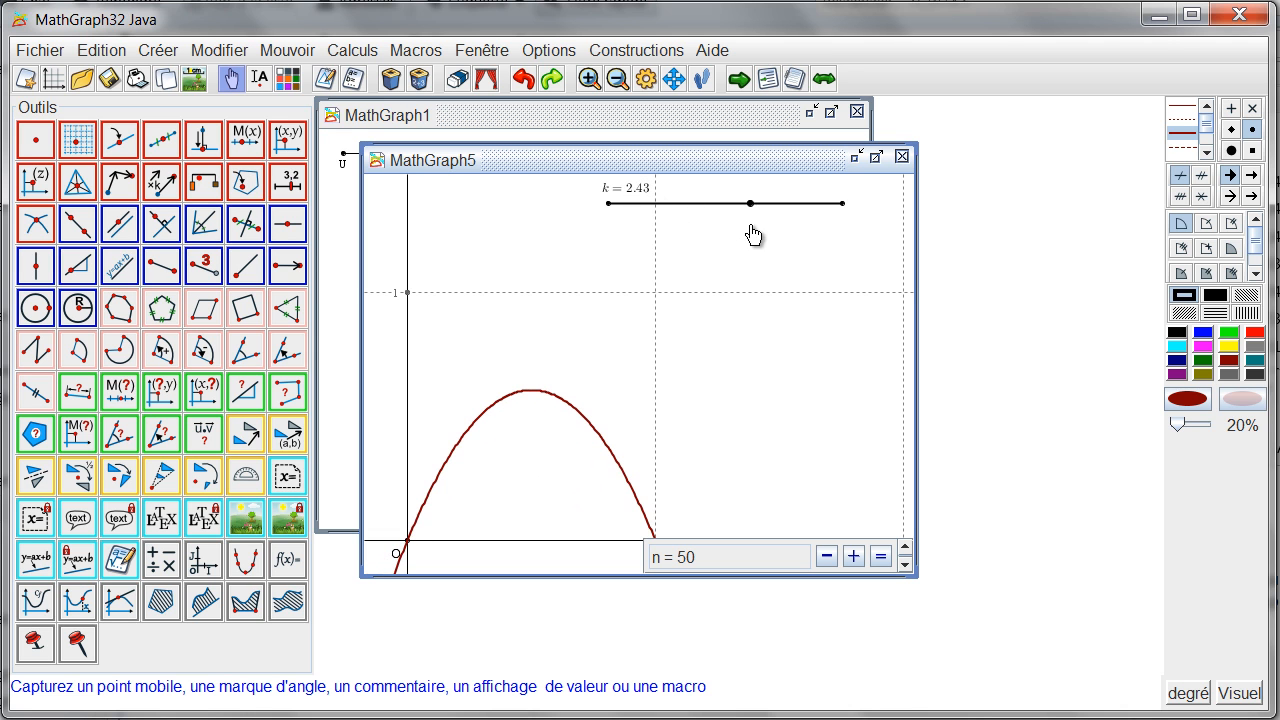
Step: Place a black point linked to the x-axis between O and 1, and name it u0 with the name hidden
click(1172, 335)
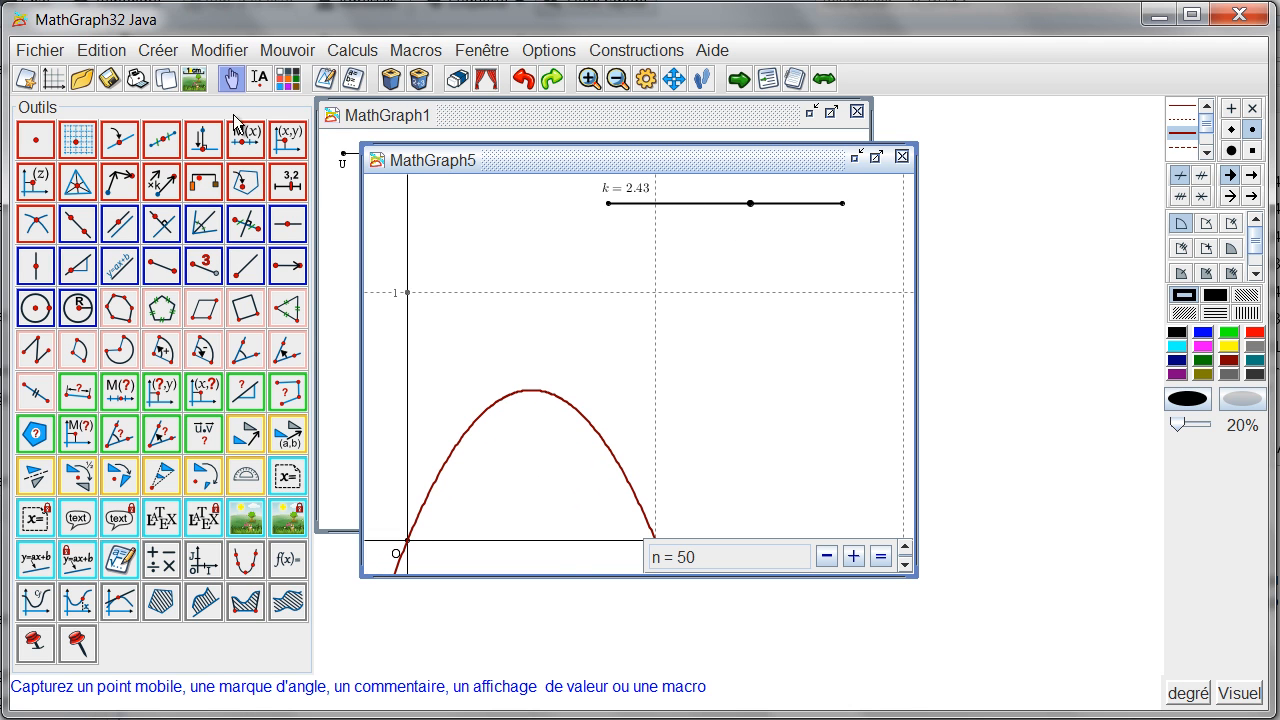
click(120, 140)
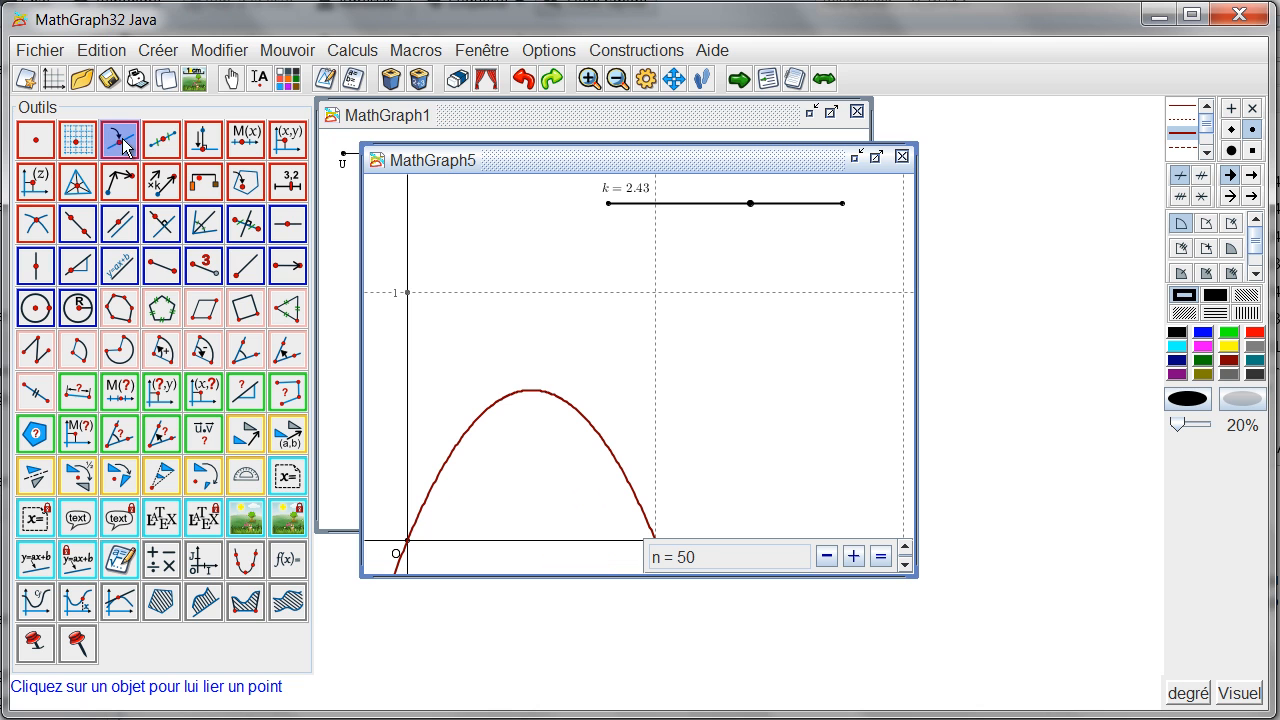
click(568, 542)
click(258, 80)
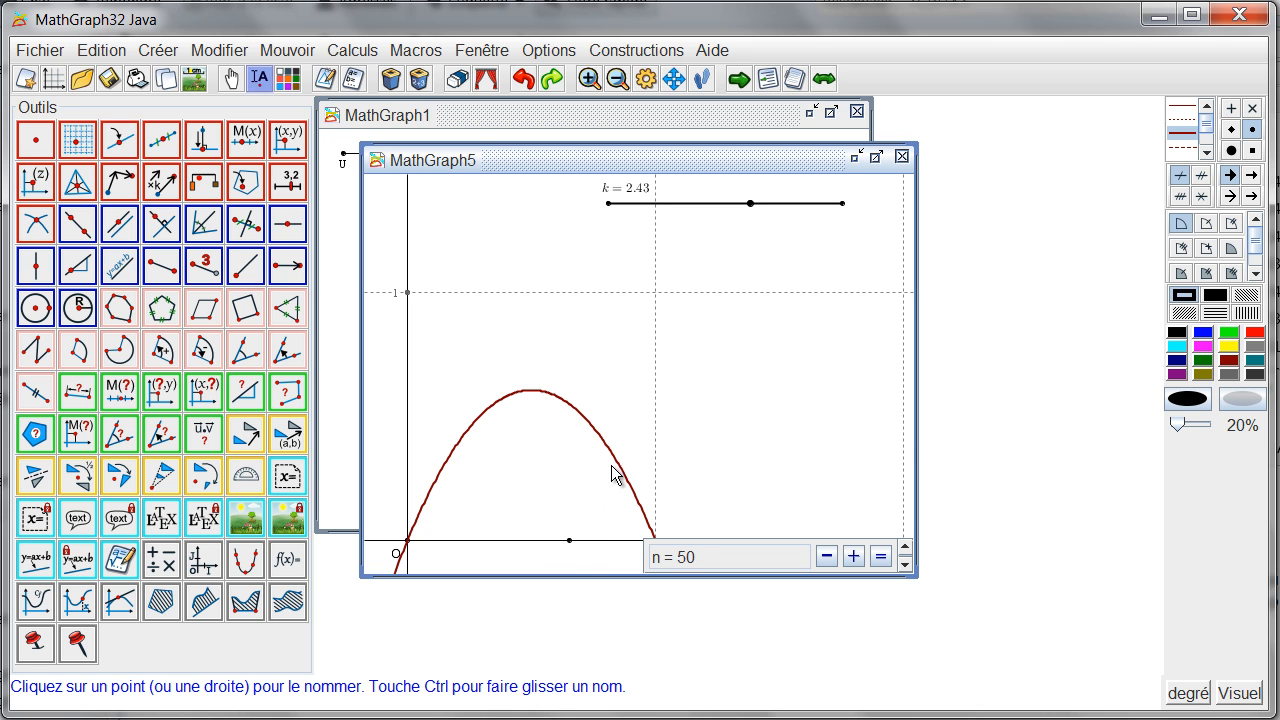
click(570, 541)
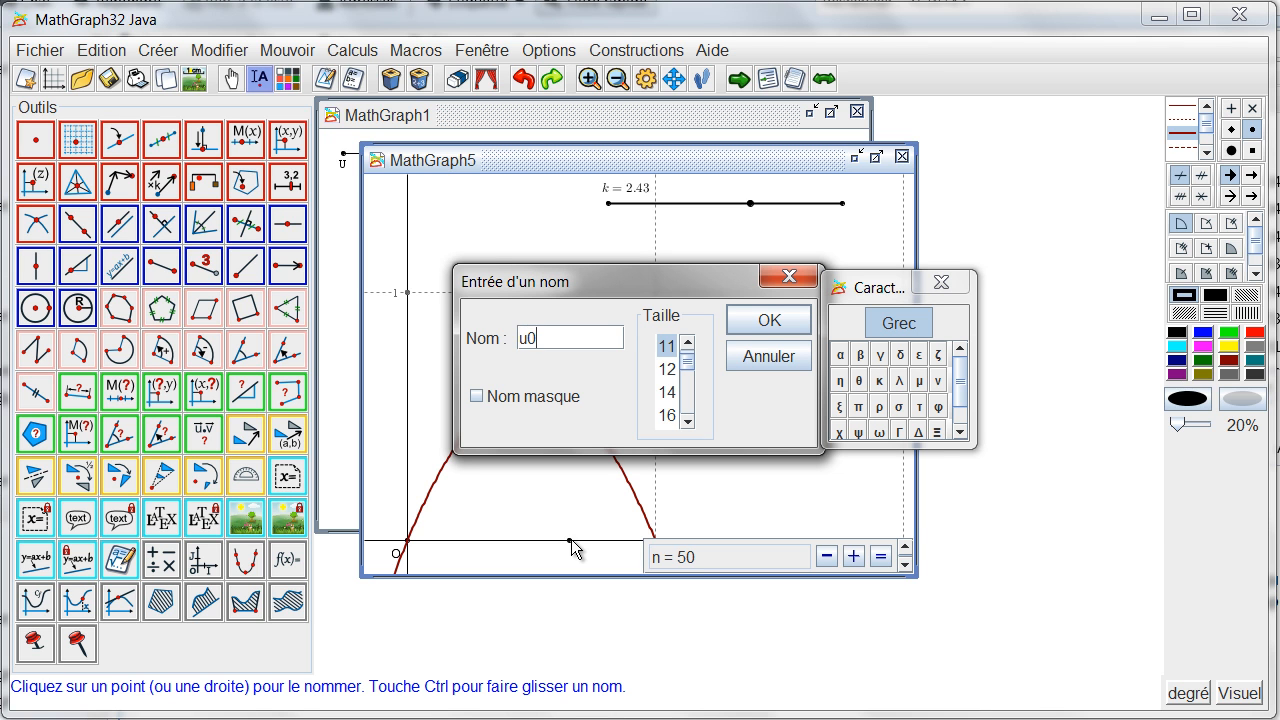
click(520, 398)
click(771, 322)
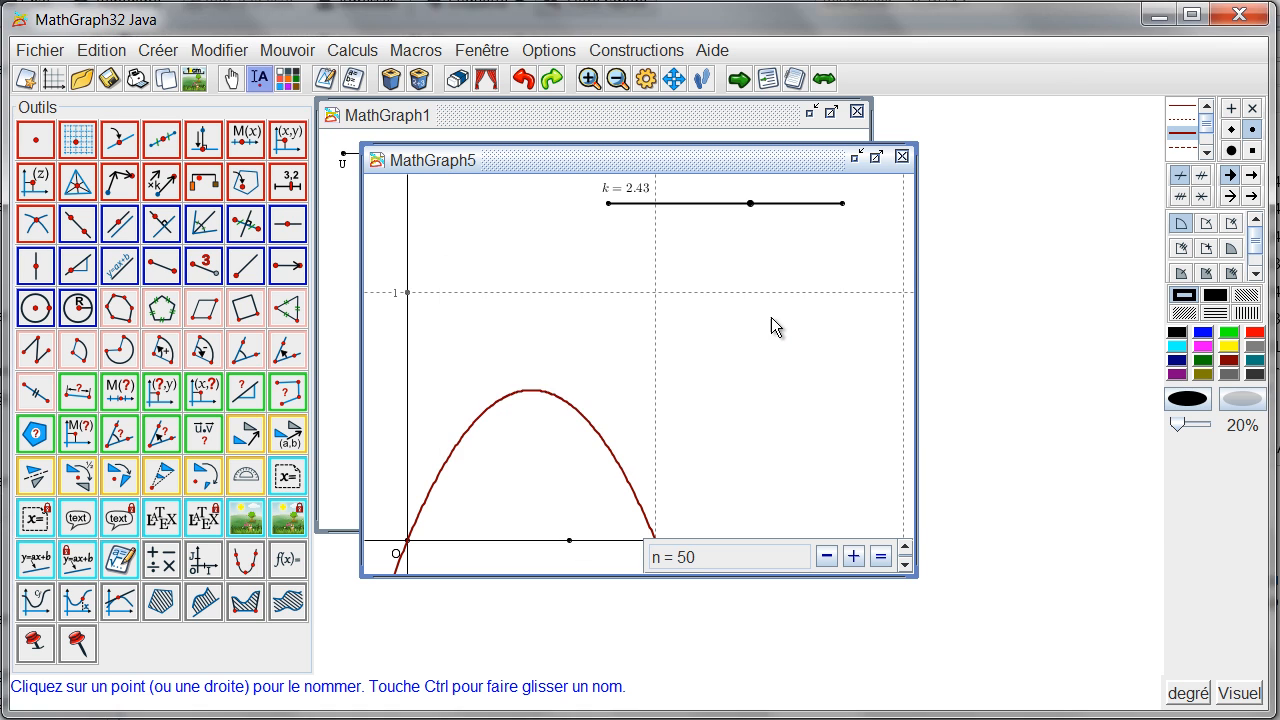
Step: Attach the LaTeX label u_0 to the point on the x-axis, centred below it without a frame
click(204, 518)
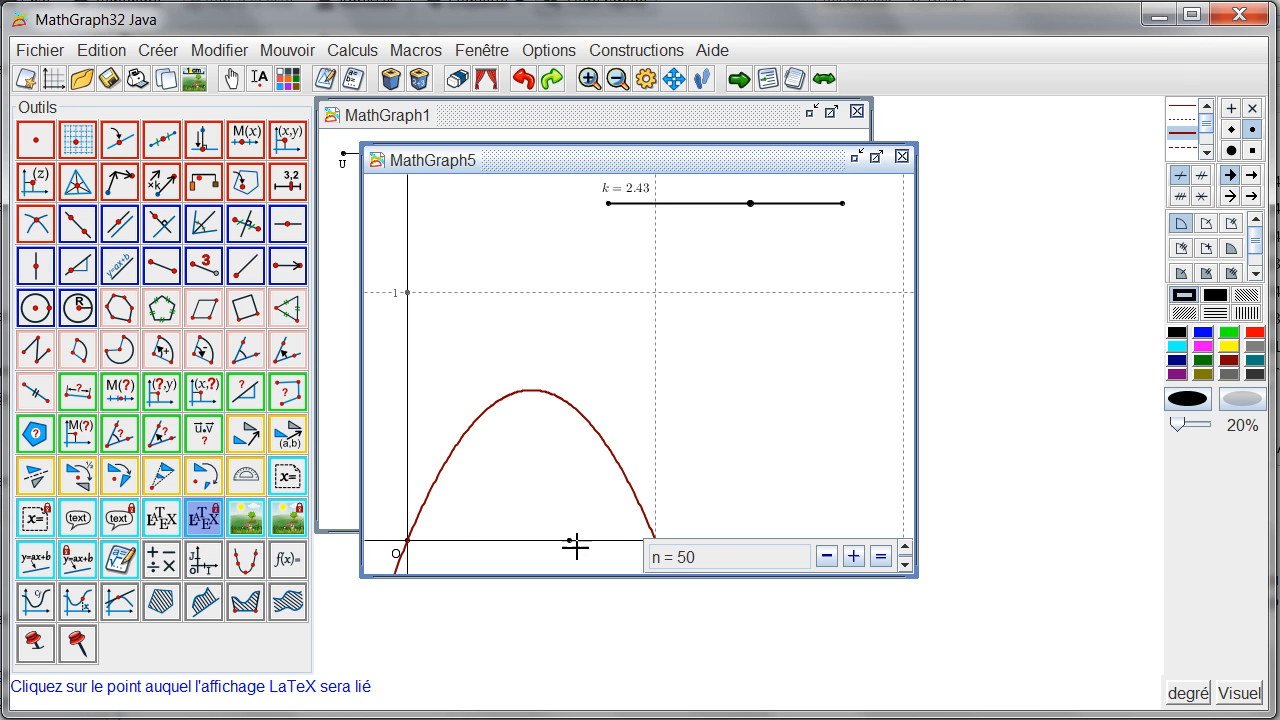
click(570, 541)
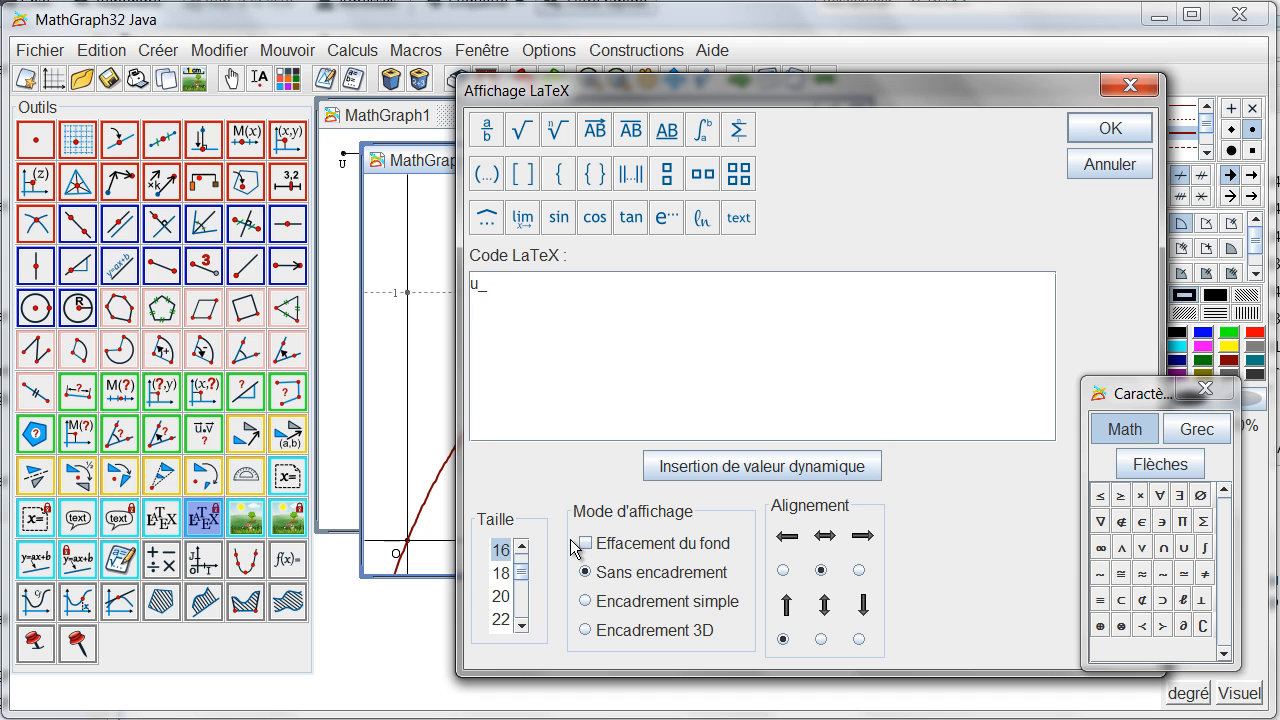
click(1115, 132)
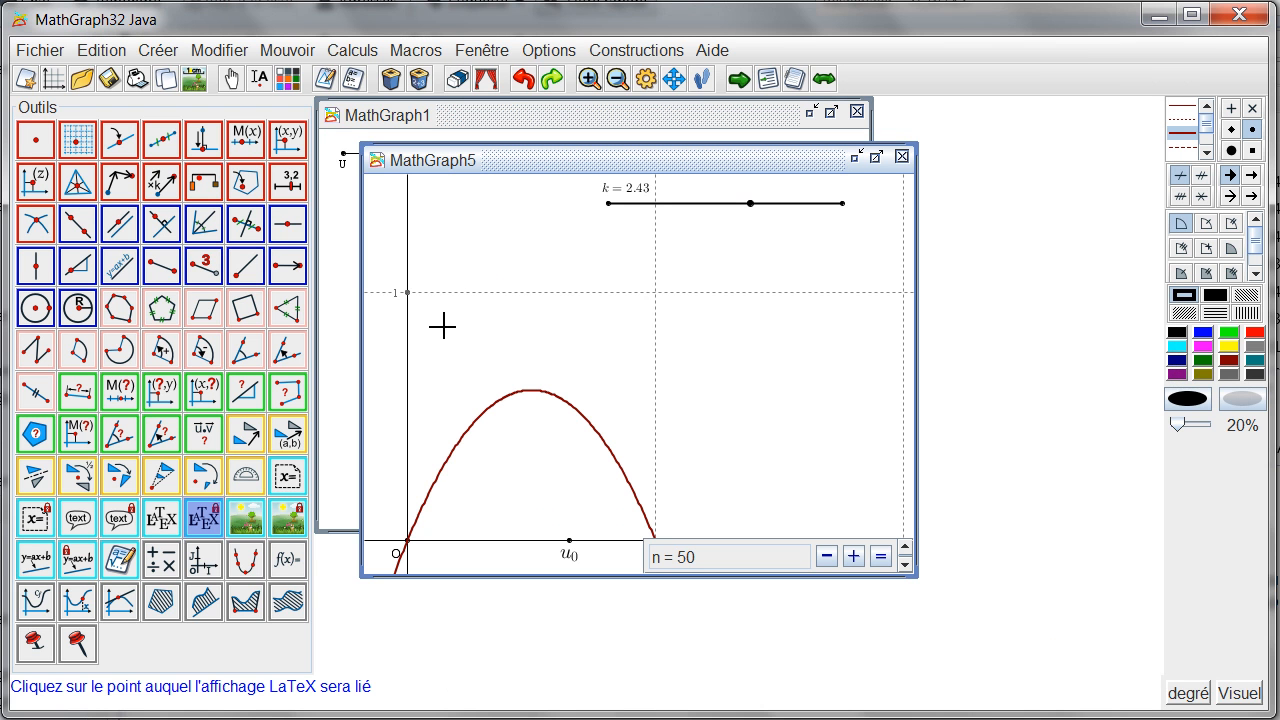
Step: Create a measurement of the x-coordinate of point u0 in frame (O,I,J)
click(153, 398)
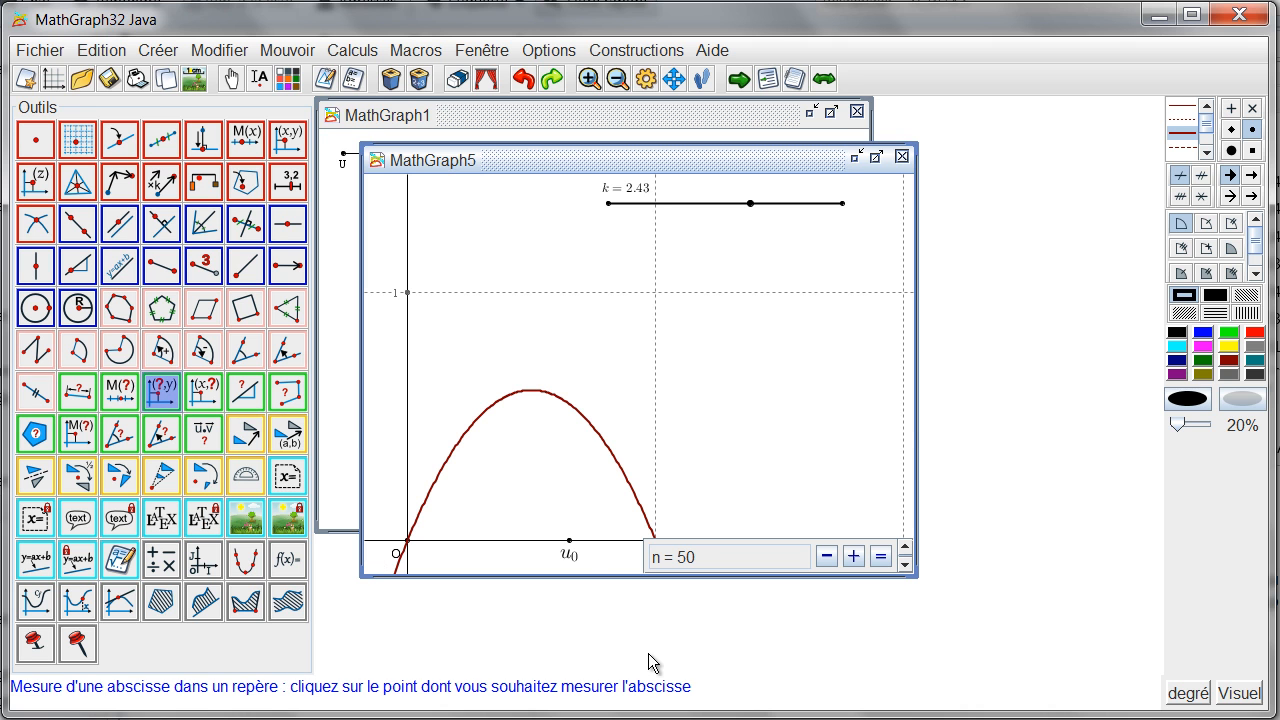
click(569, 541)
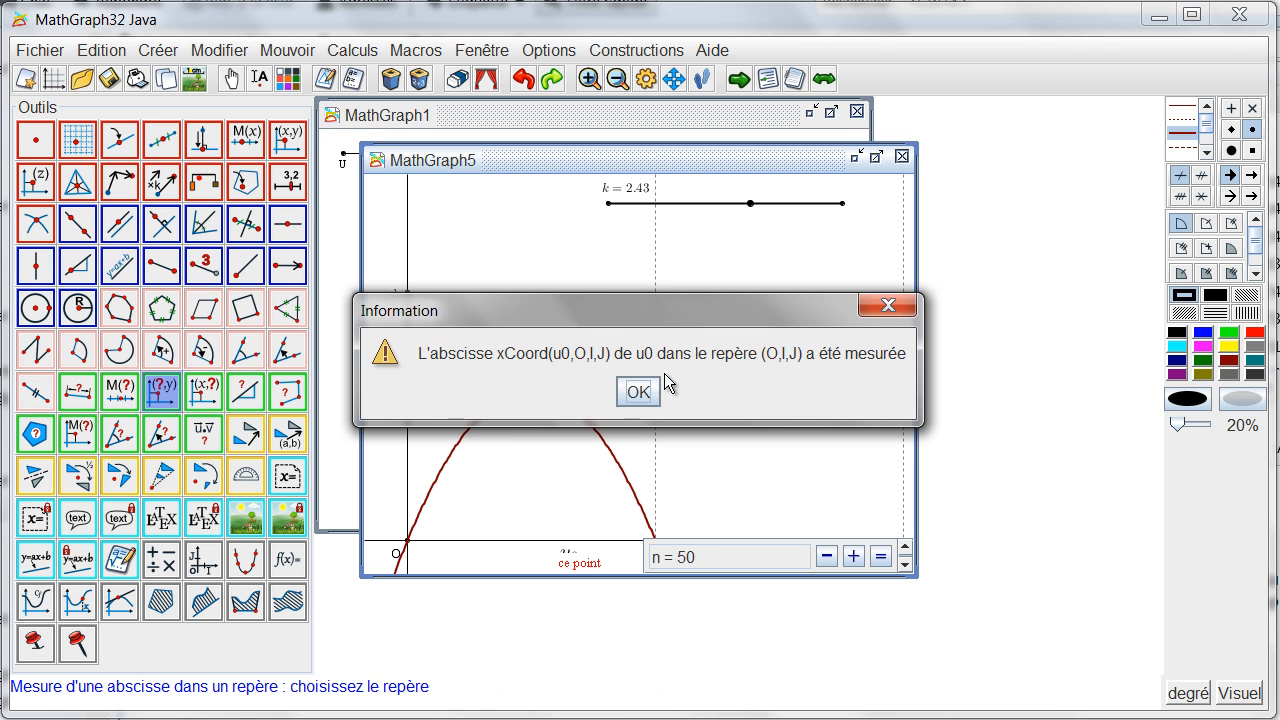
click(646, 397)
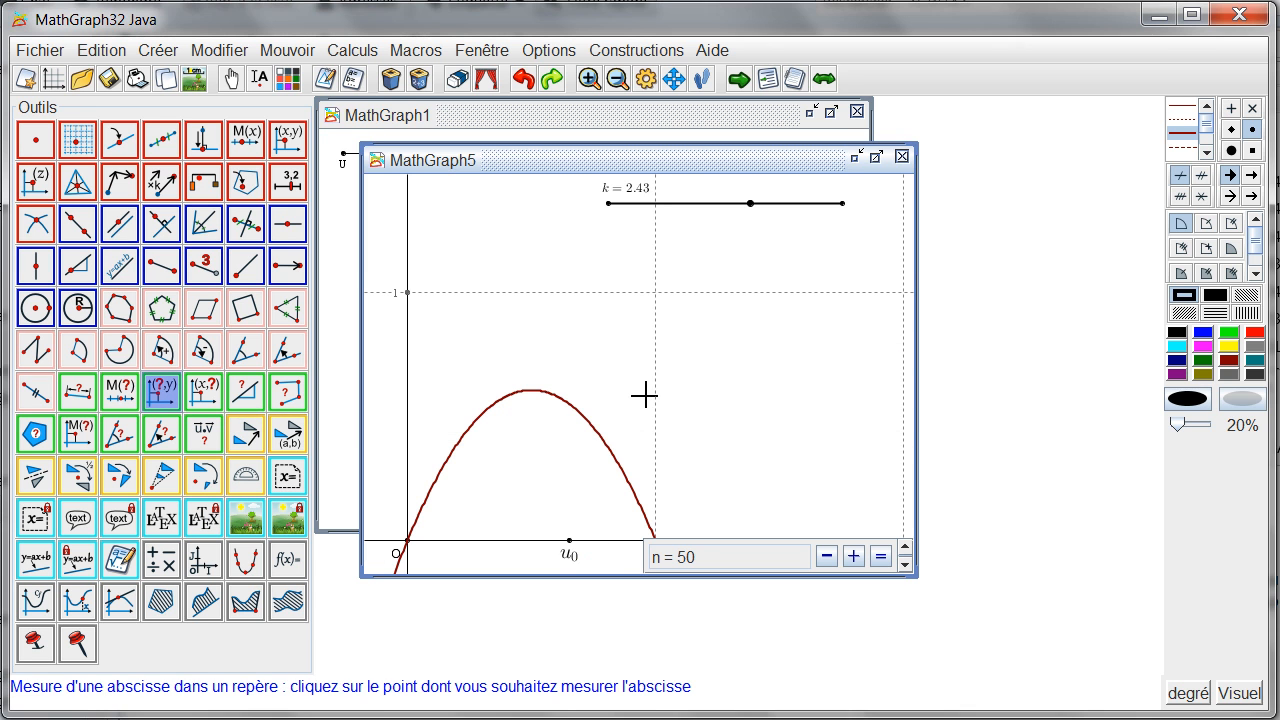
Step: Create the real recurrent sequence u(n+1)=f[u(n)] named u, with function f, first term xCoord(u0,O,I,J) and n+1 terms
click(354, 50)
mouse_move(630, 107)
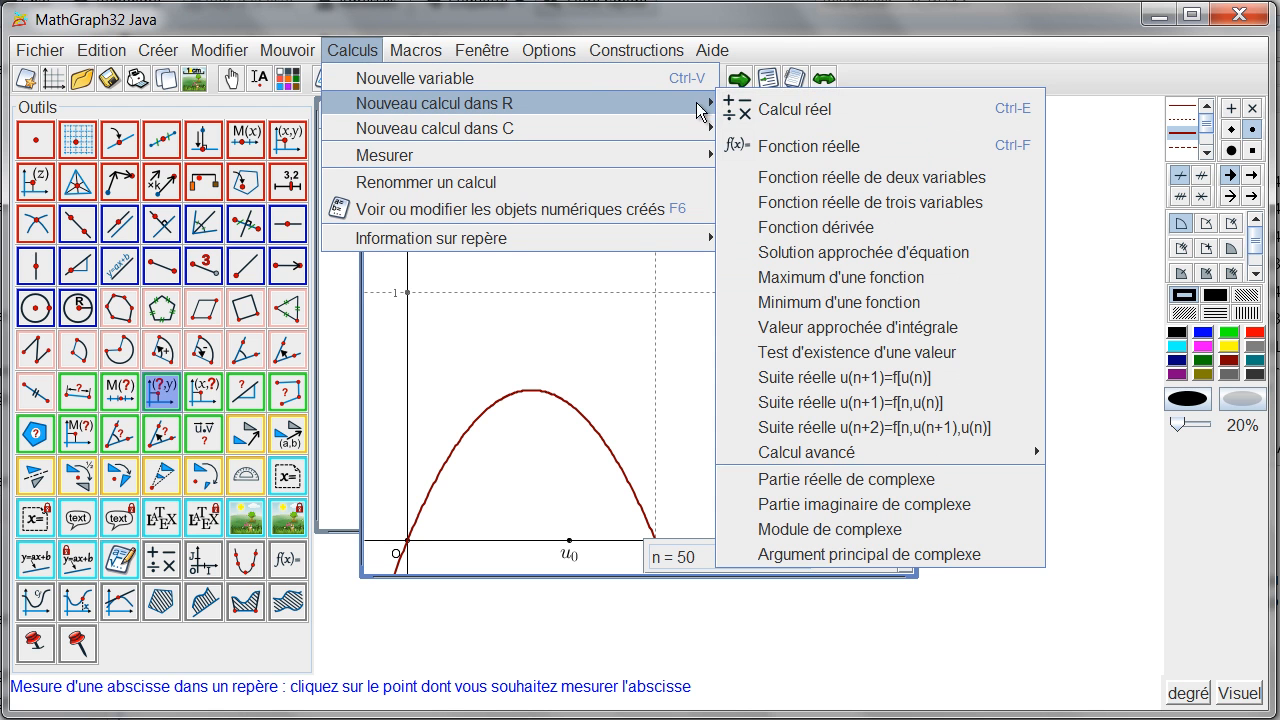
click(903, 377)
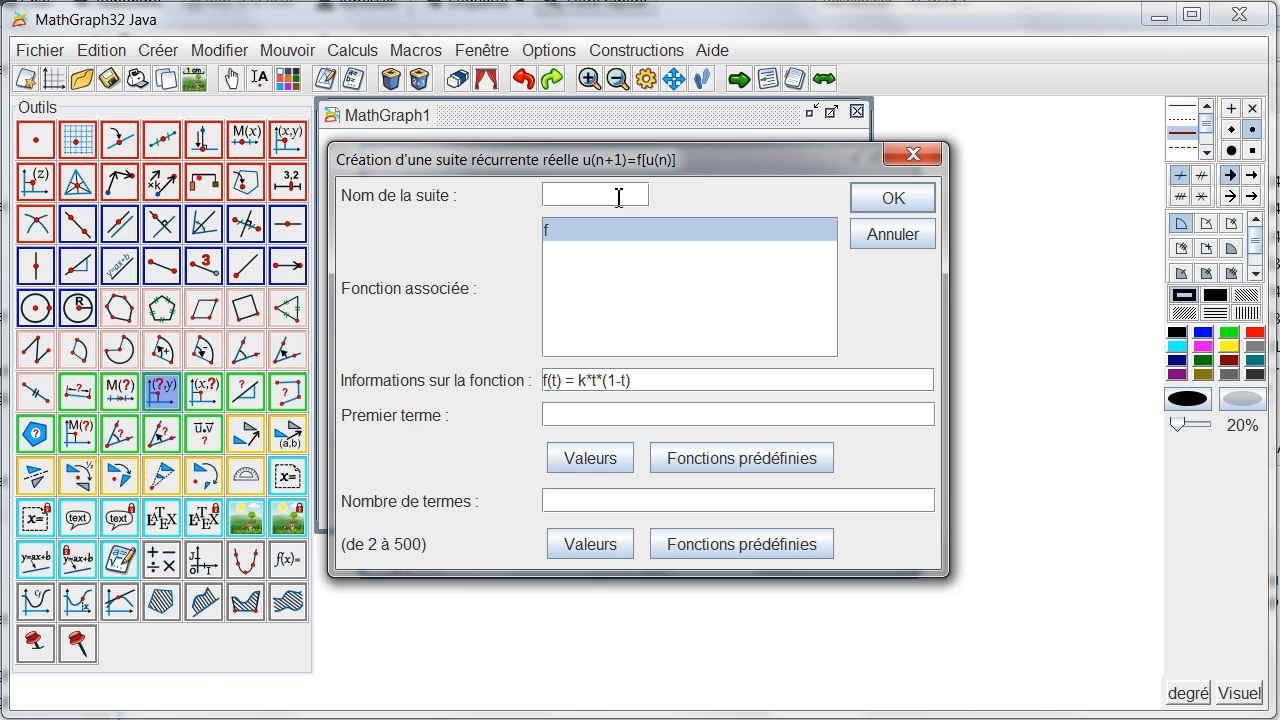
click(614, 463)
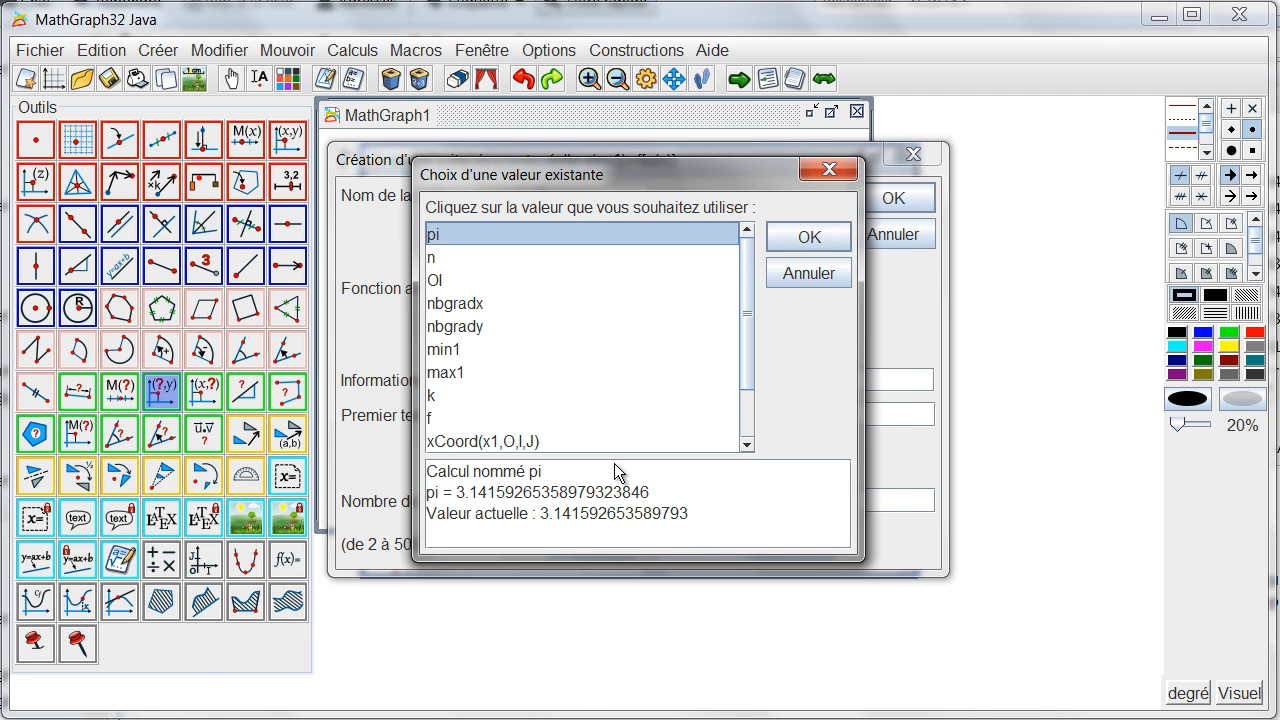
scroll(571, 343, down, 1)
click(497, 441)
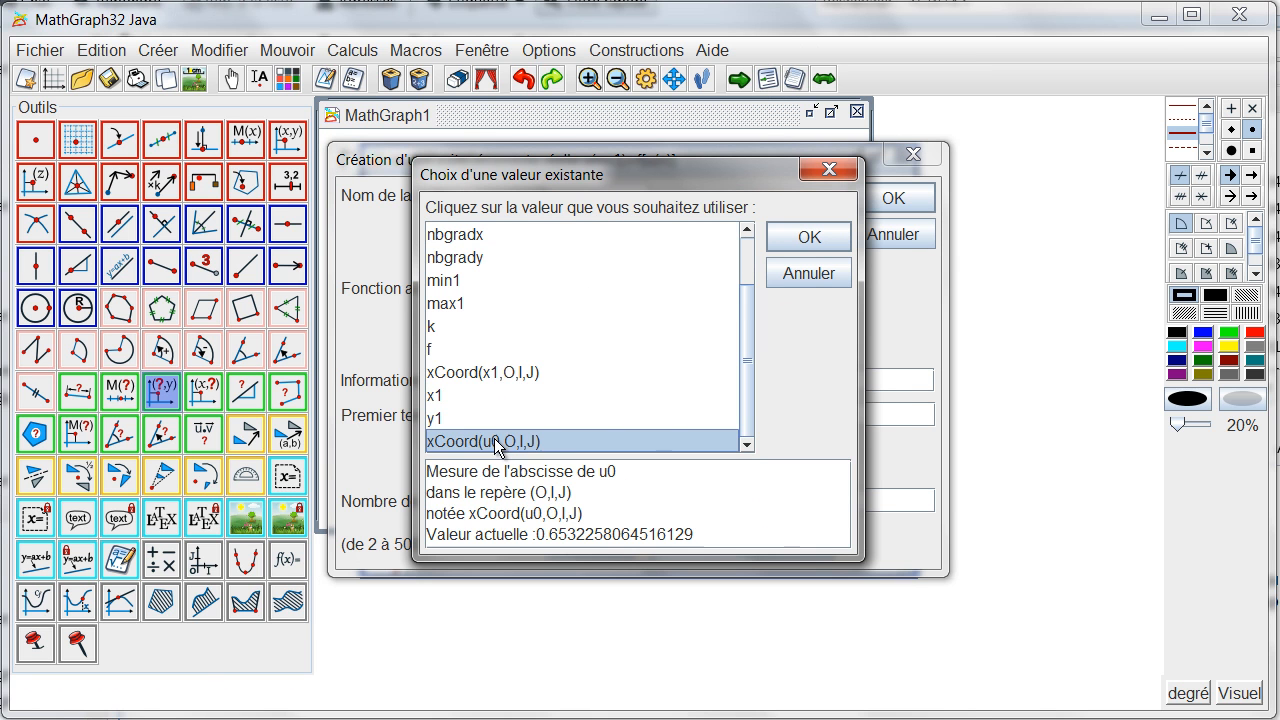
click(791, 245)
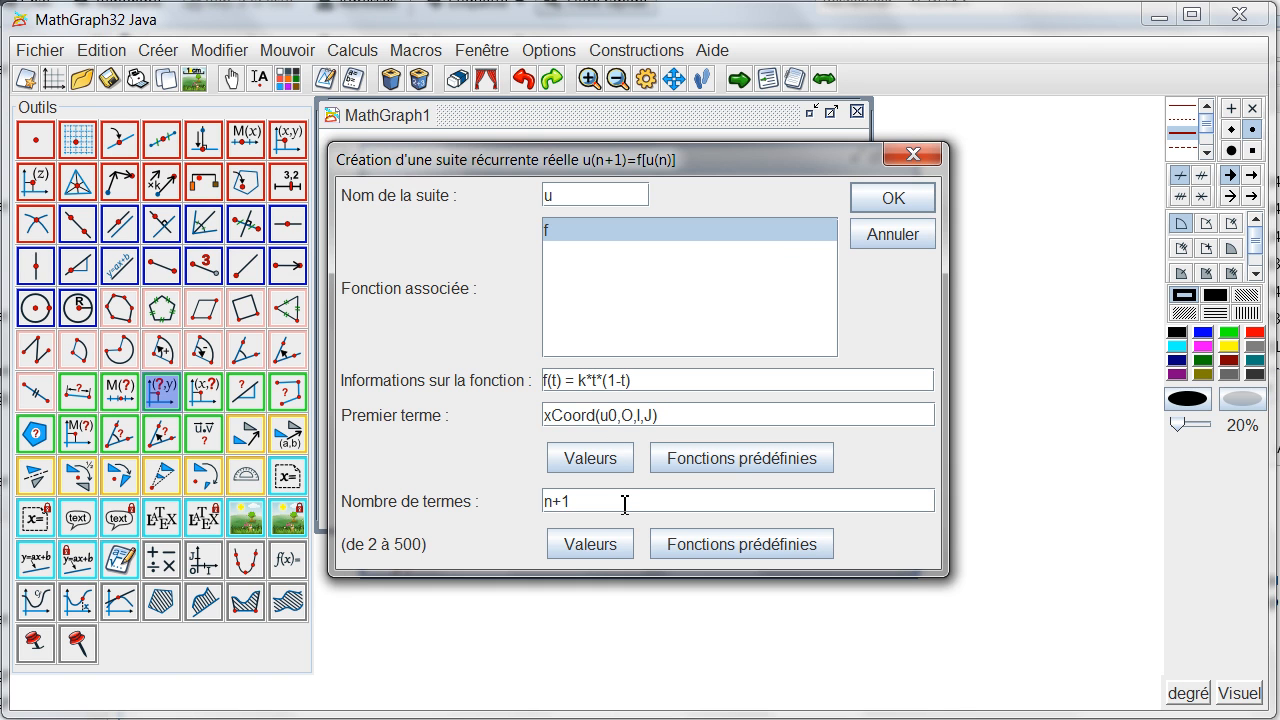
click(872, 203)
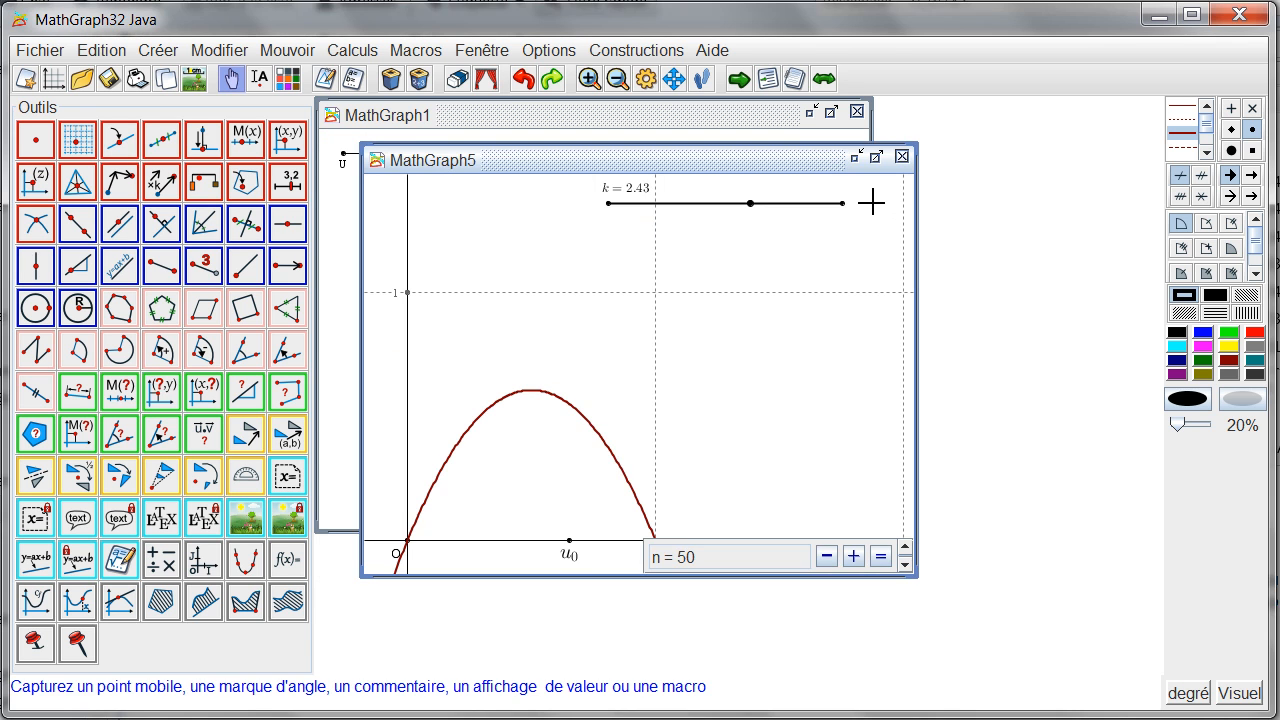
Step: Draw the graph of sequence u in frame (O,I,J) with blue dotted lines and projection lines to the x-axis
click(1205, 333)
click(1185, 117)
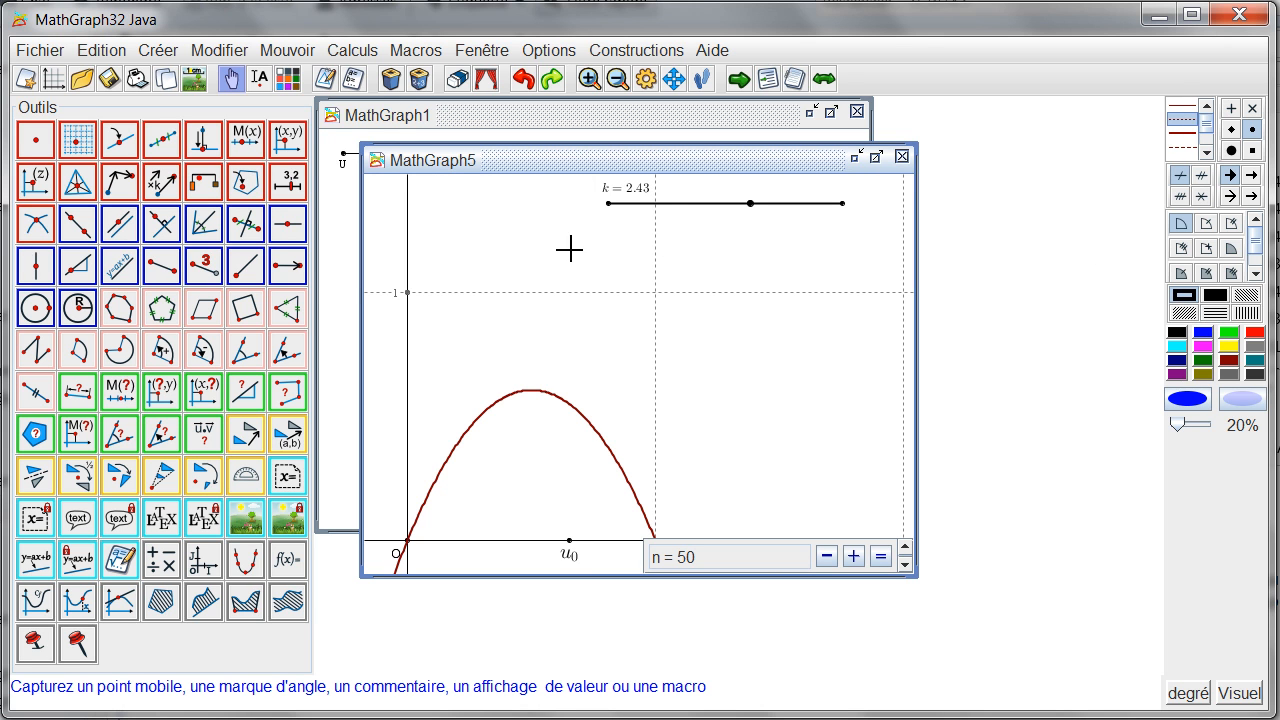
click(164, 52)
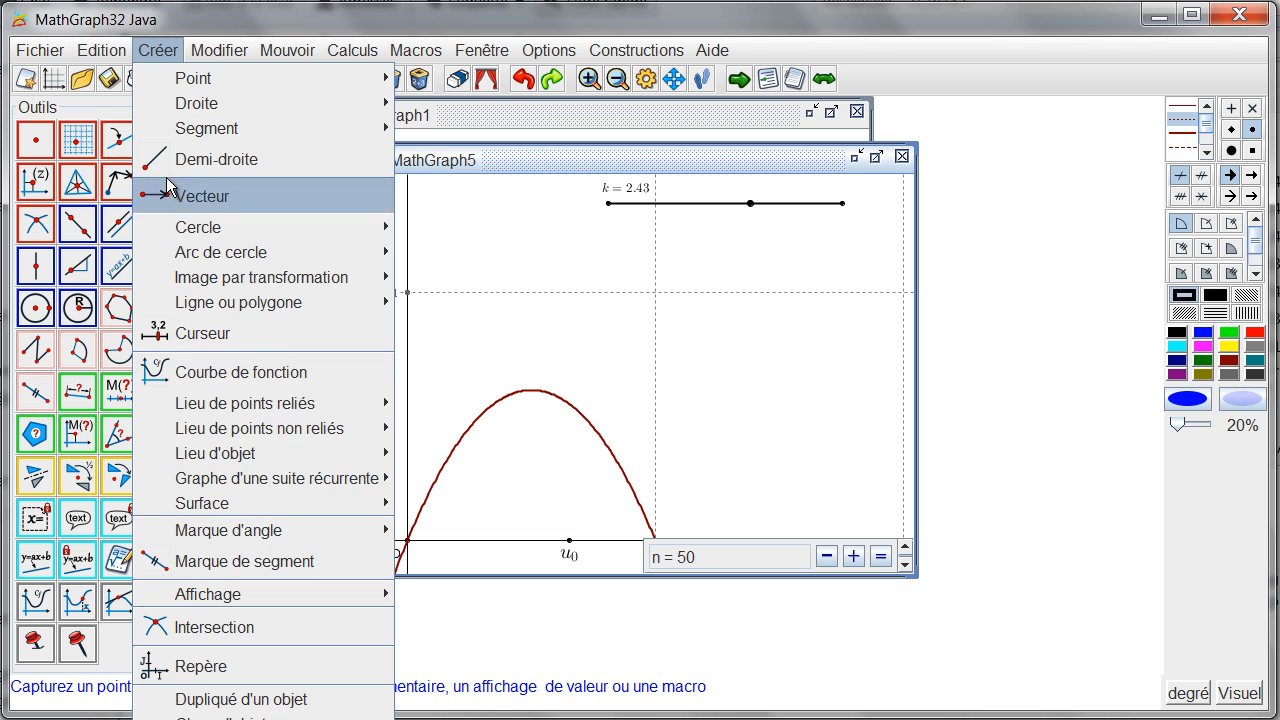
mouse_move(378, 492)
click(415, 479)
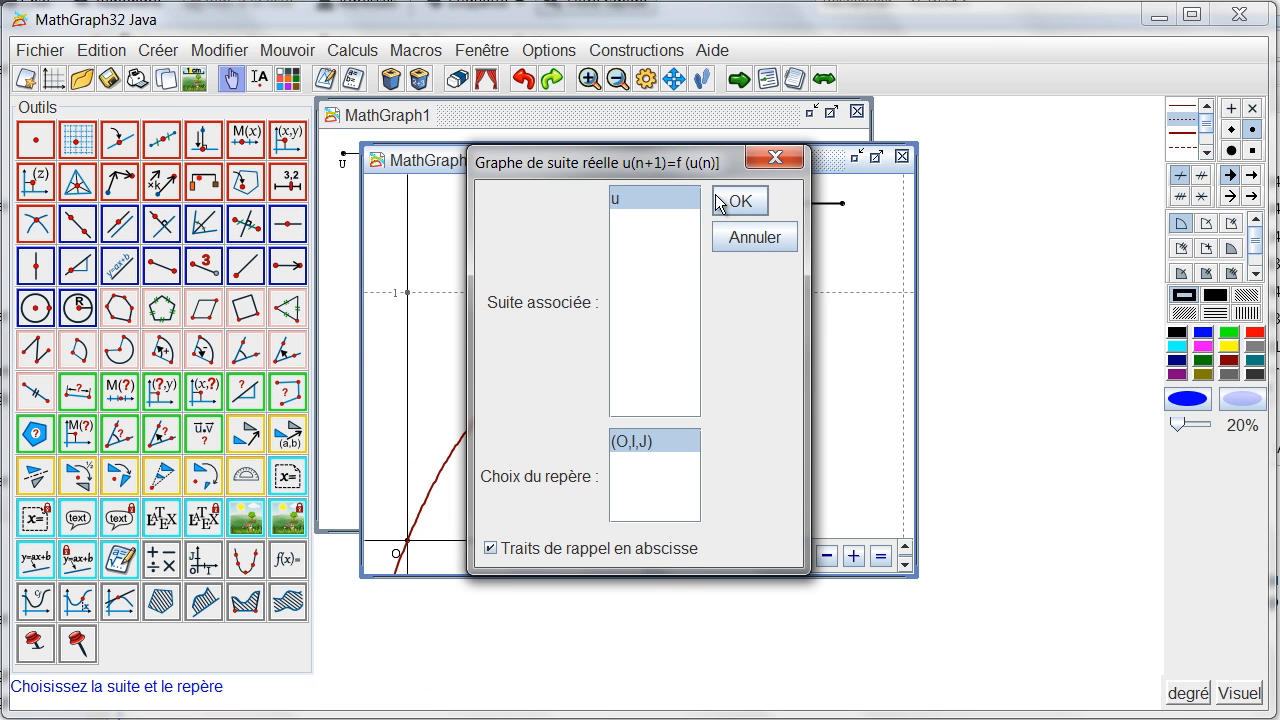
click(730, 203)
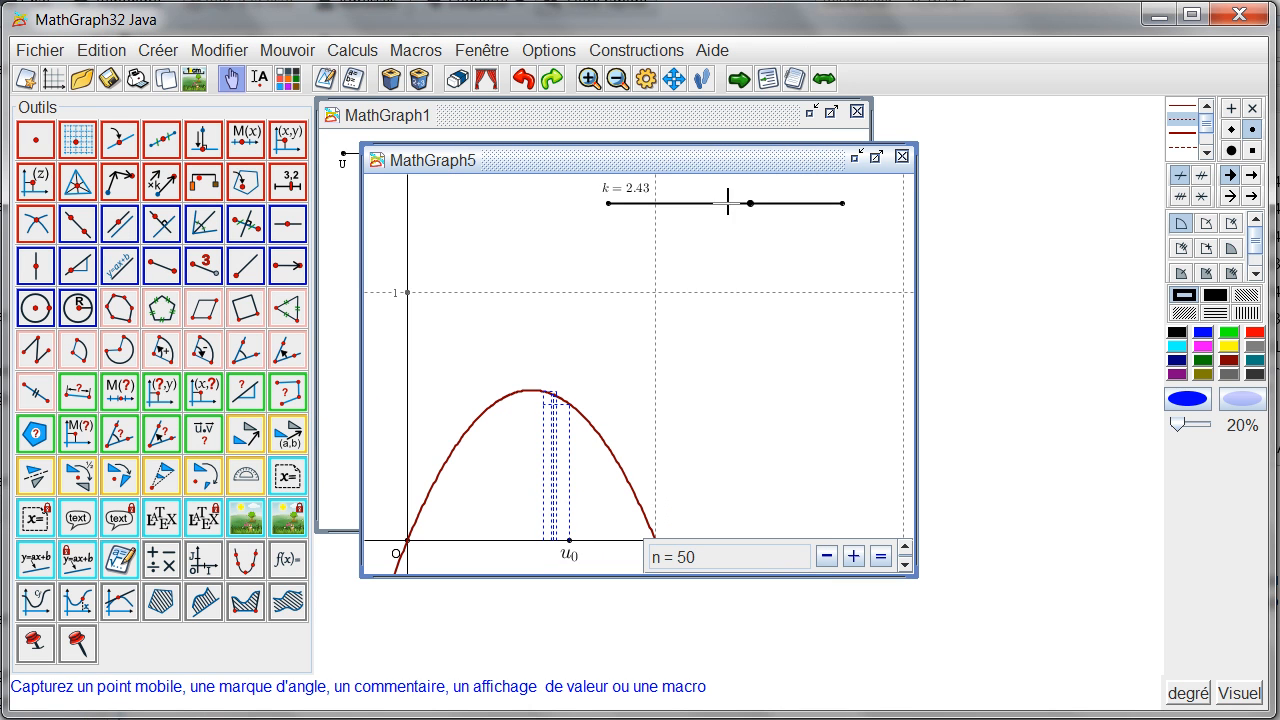
Step: Move point u0 along the x-axis close to the origin and set the current value of n to 2
drag(569, 541, 437, 557)
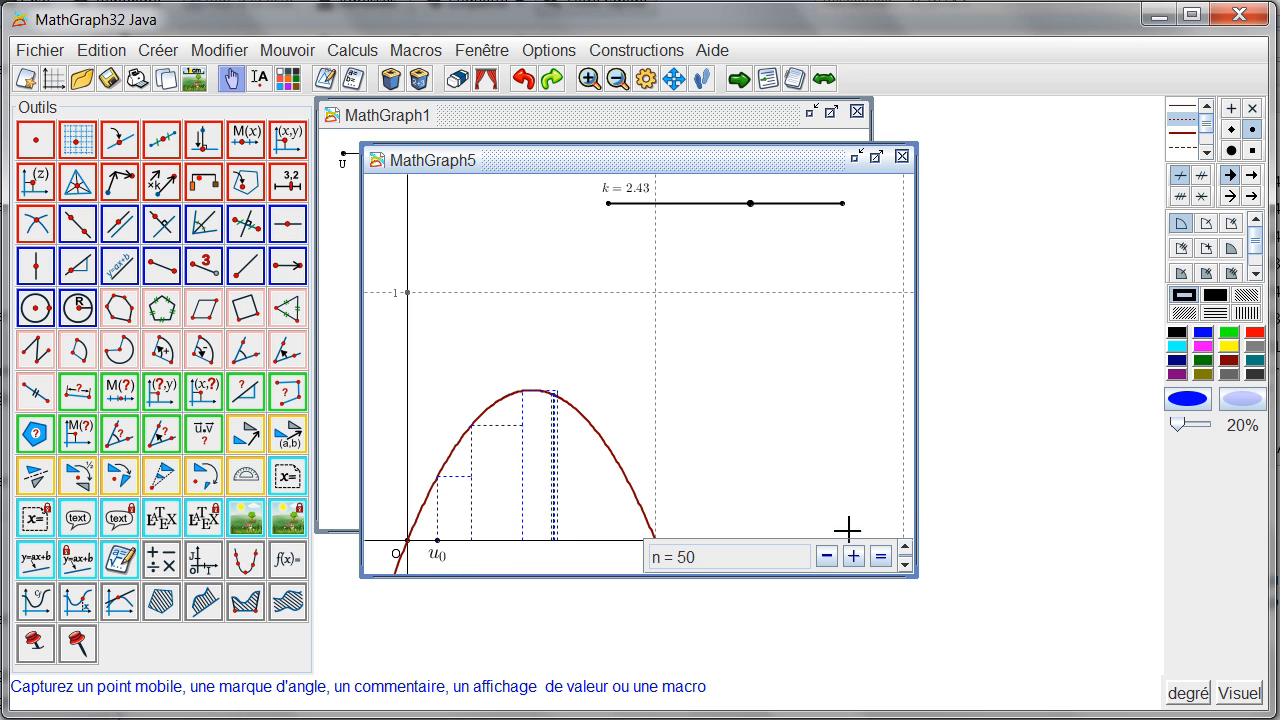
click(880, 557)
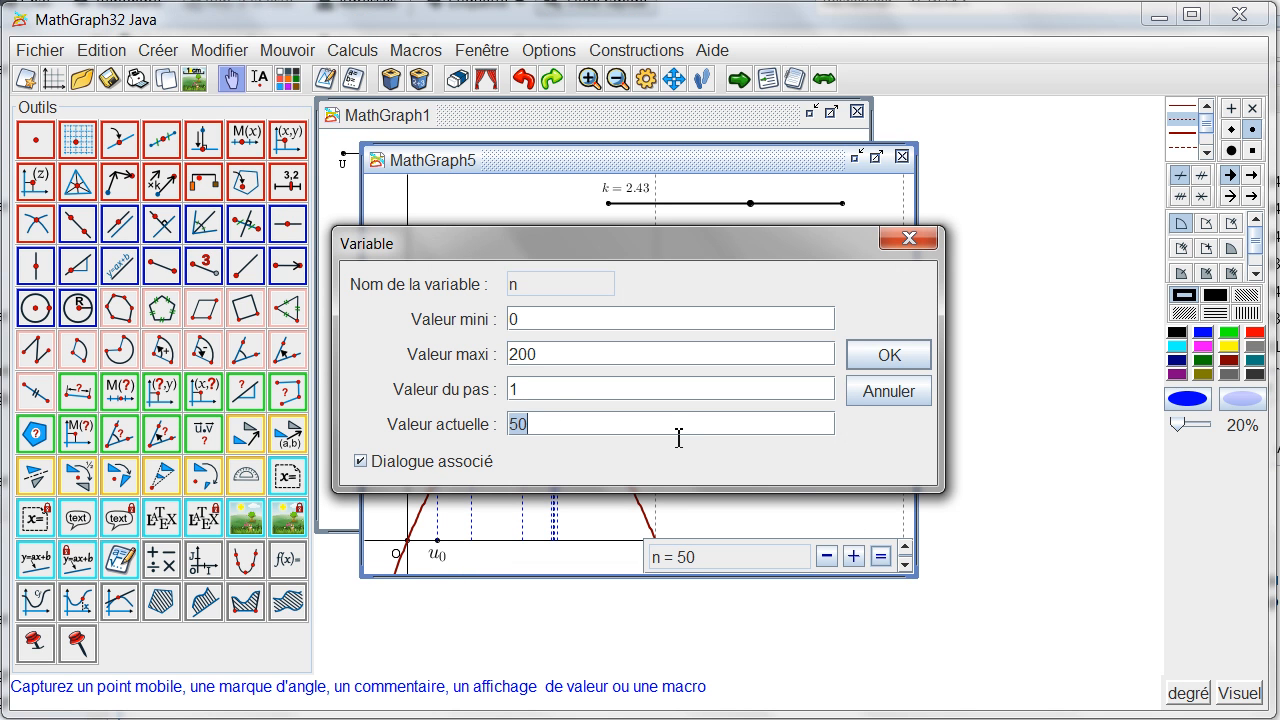
text(2)
key(Return)
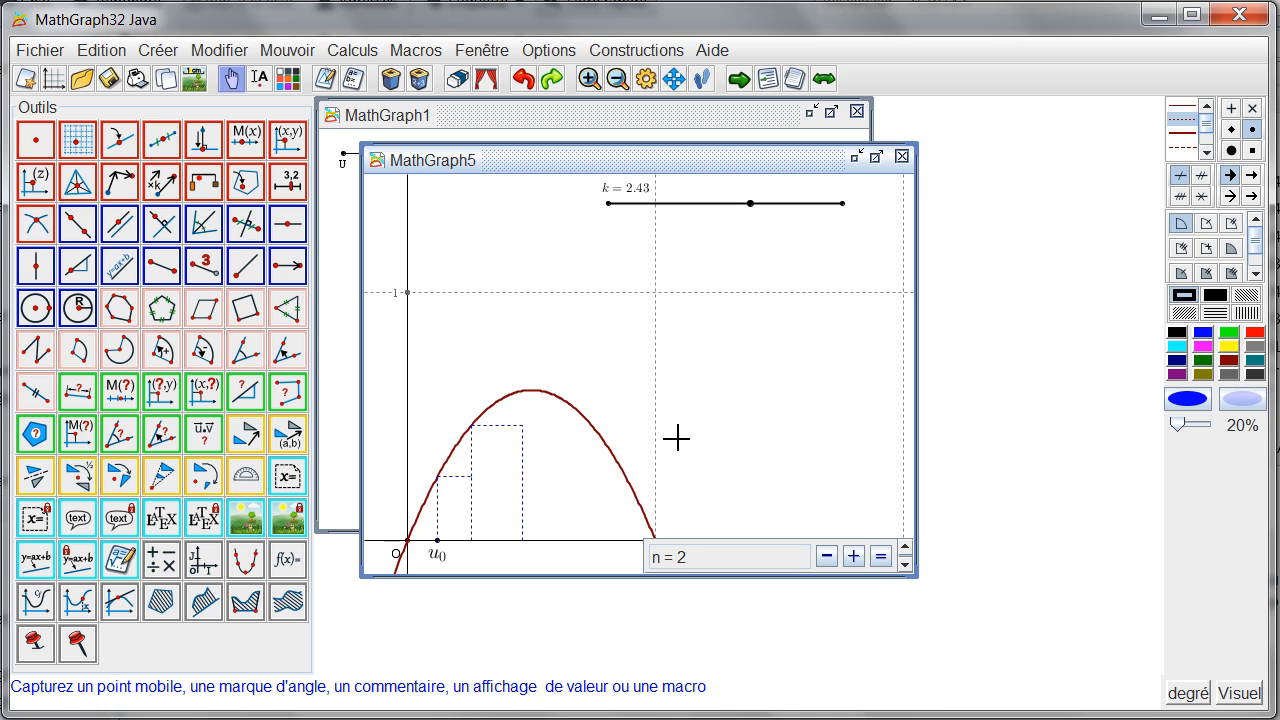
Step: Step n down and up one unit at a time to vary the sequence graph, and bring it back to 0
click(827, 557)
click(827, 557)
click(853, 557)
click(853, 557)
click(853, 557)
click(853, 557)
click(853, 557)
click(853, 557)
click(853, 557)
click(853, 557)
click(827, 557)
click(827, 557)
click(827, 557)
click(827, 557)
click(827, 557)
click(827, 557)
click(827, 557)
click(827, 557)
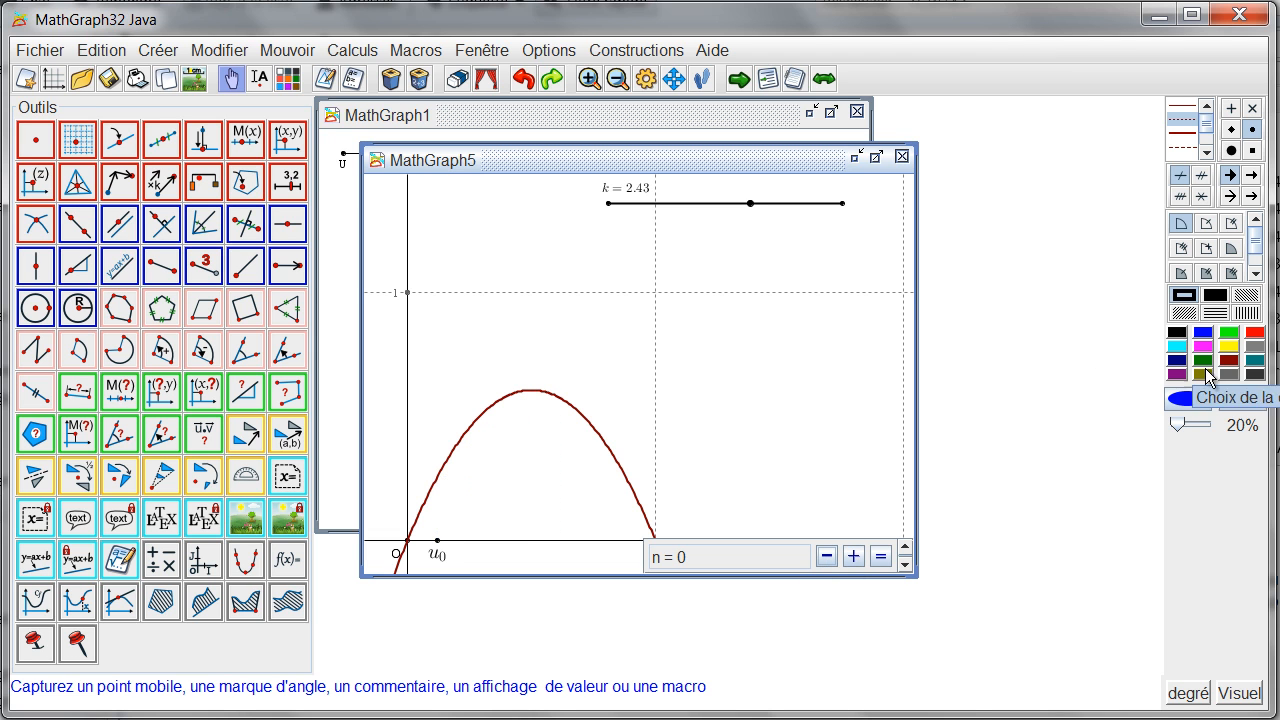
Step: Draw the line y=x in frame (O,I,J) as a red dotted line
click(1251, 334)
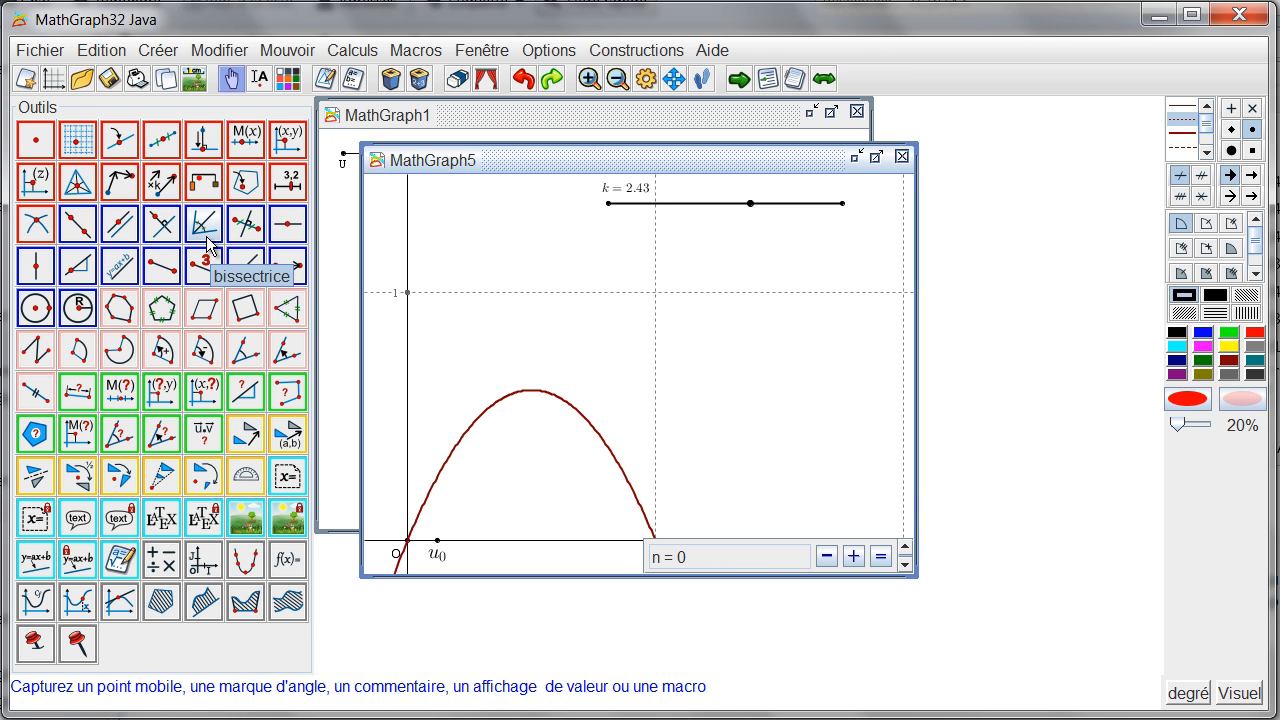
click(121, 268)
text(y=x)
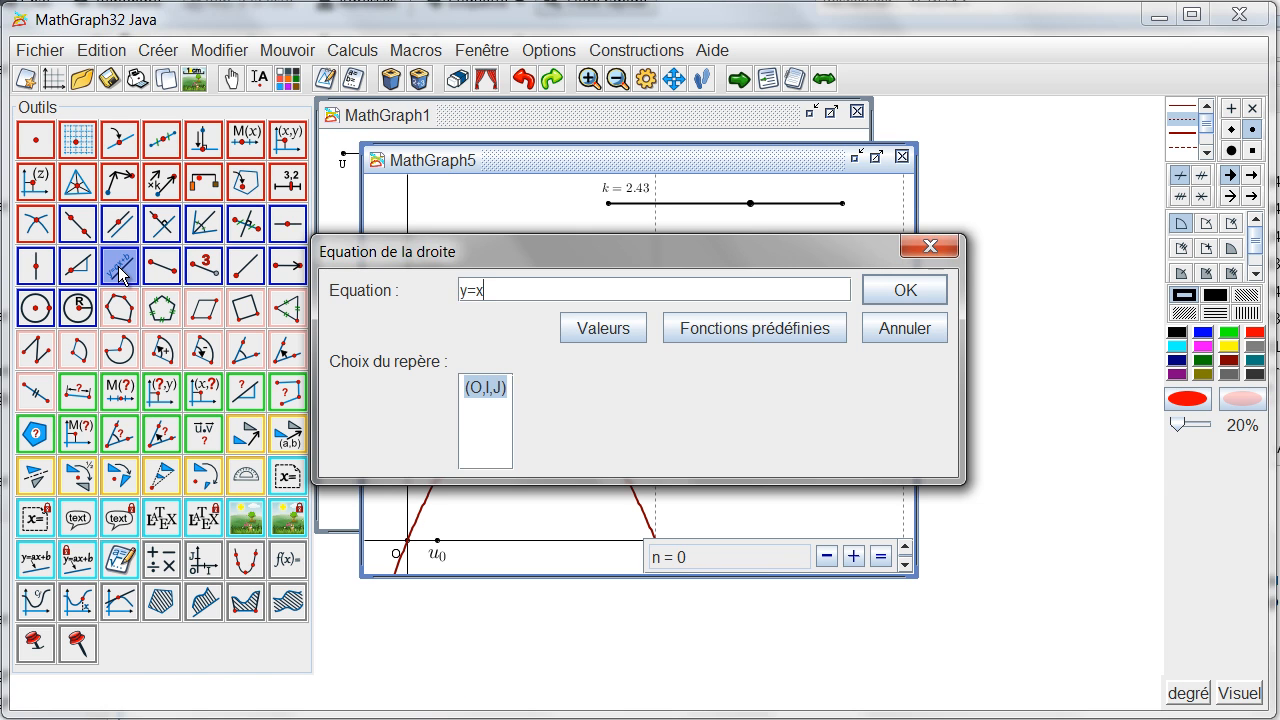
key(Return)
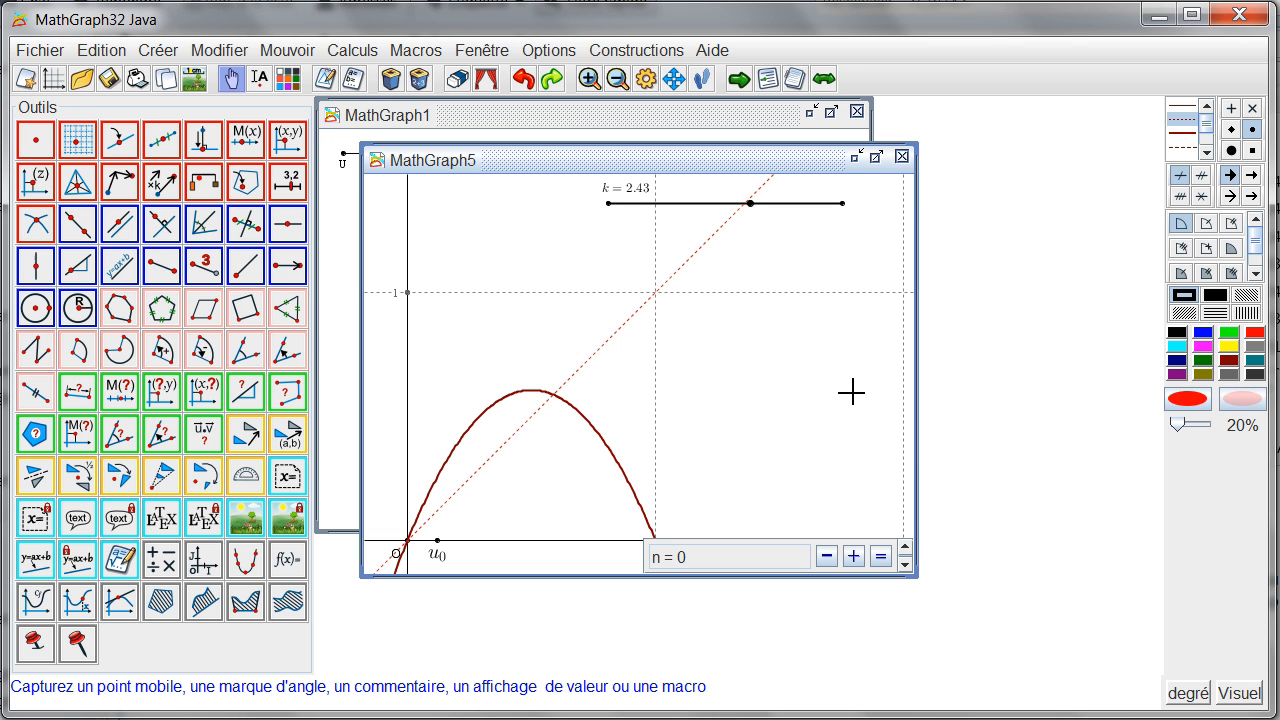
Step: Step n up to 11 to add terms to the sequence graph
click(854, 556)
click(854, 556)
click(854, 556)
click(854, 556)
click(854, 556)
click(854, 556)
click(854, 556)
click(854, 556)
click(854, 556)
click(854, 556)
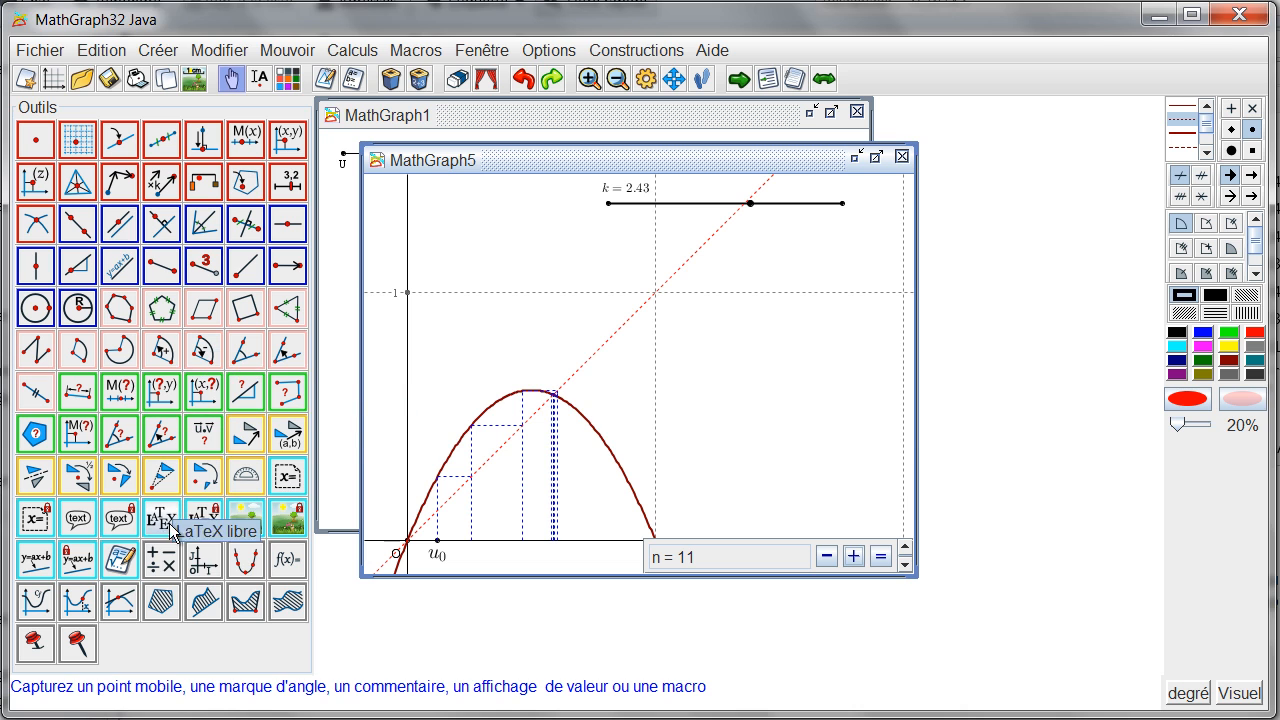
Step: Create a real calculation named un with formula u(n)
click(160, 566)
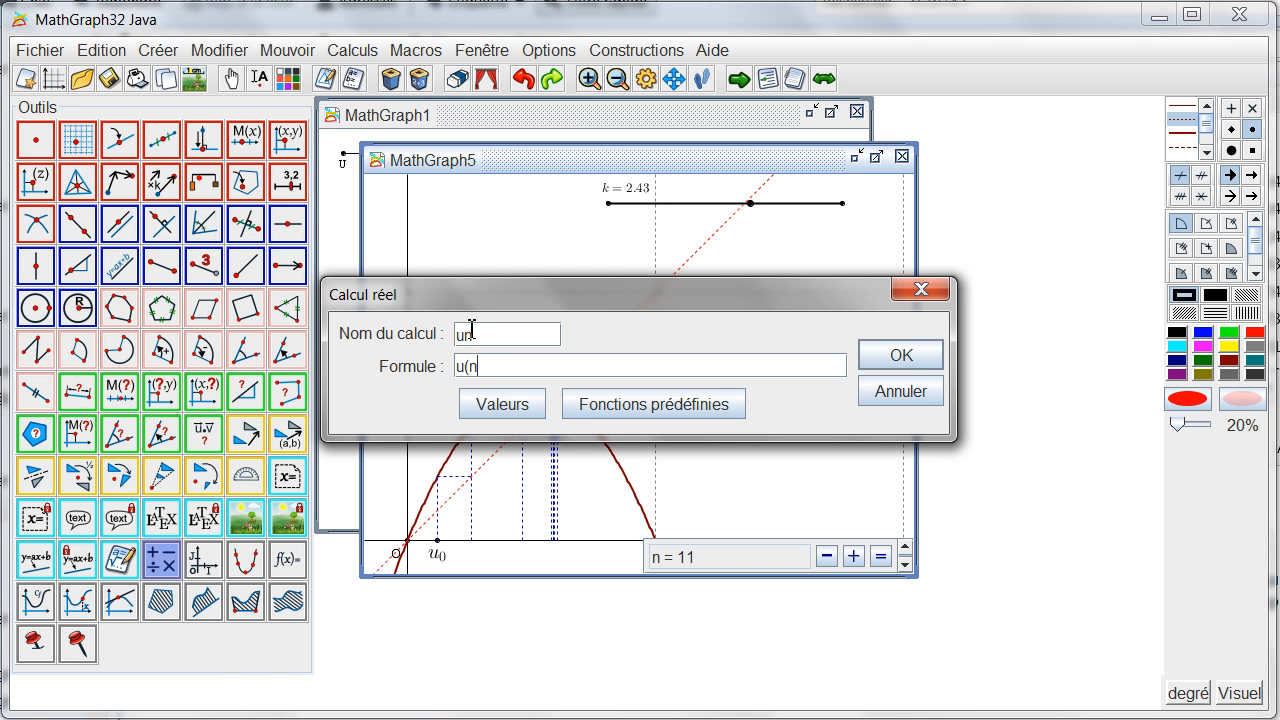
key(Return)
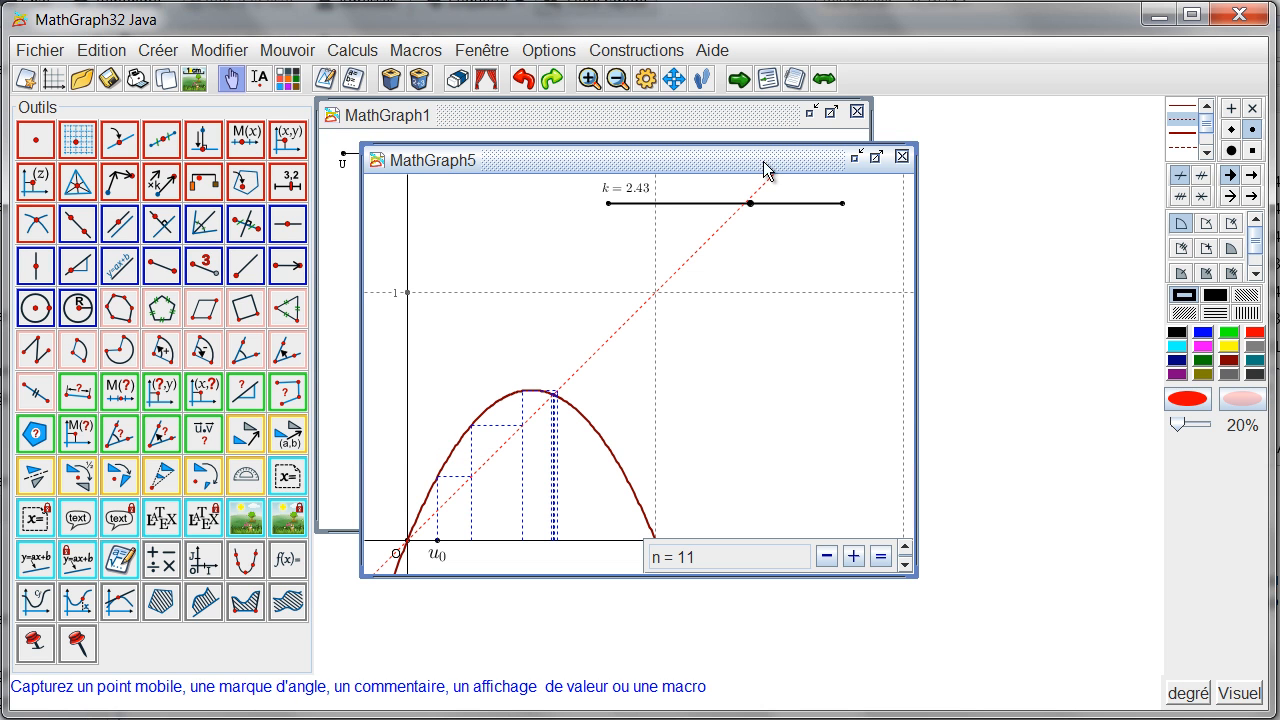
Step: Add a black value display of n below the k slider, with header "$n=" and trailing text "$"
click(1170, 336)
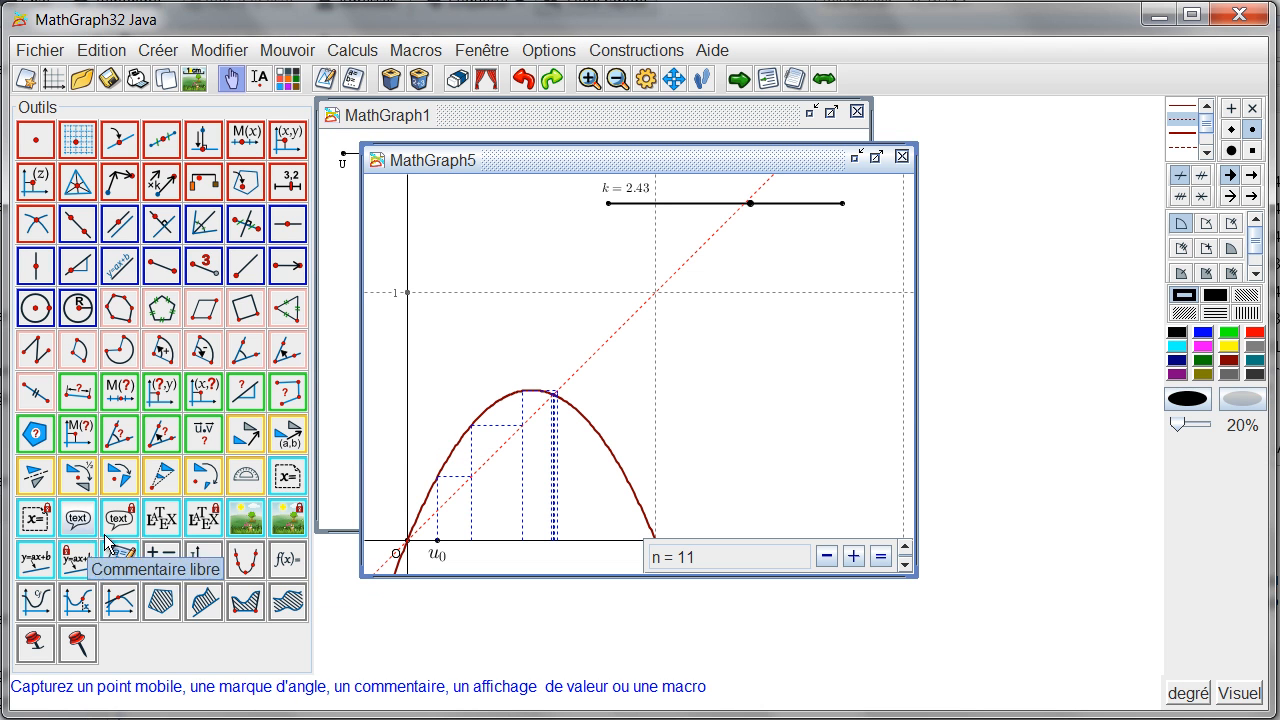
click(288, 478)
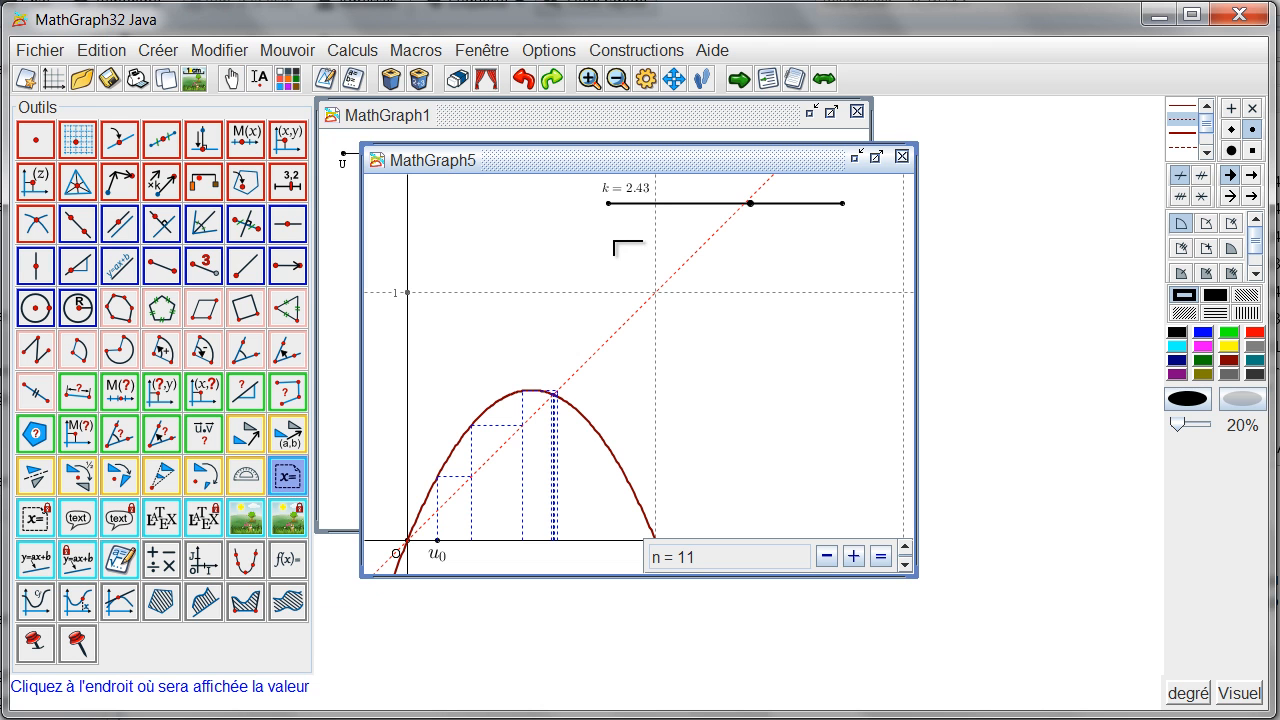
click(737, 243)
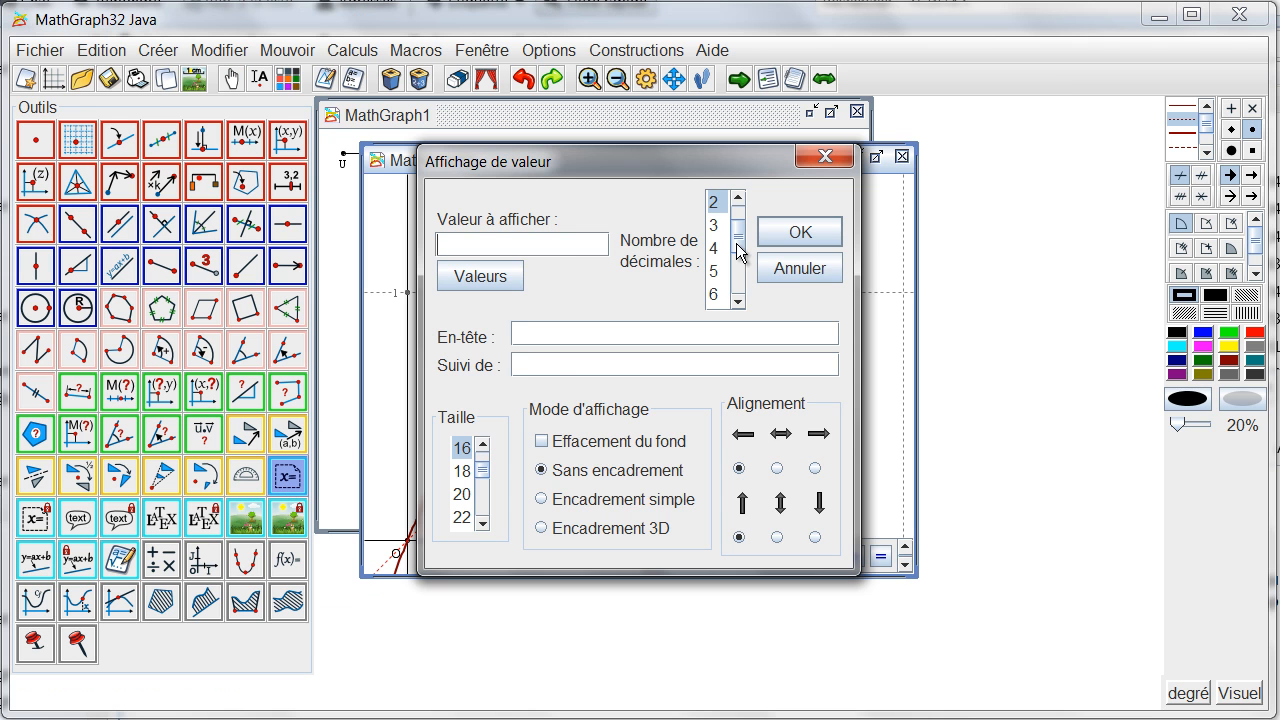
click(470, 276)
scroll(478, 386, down, 1)
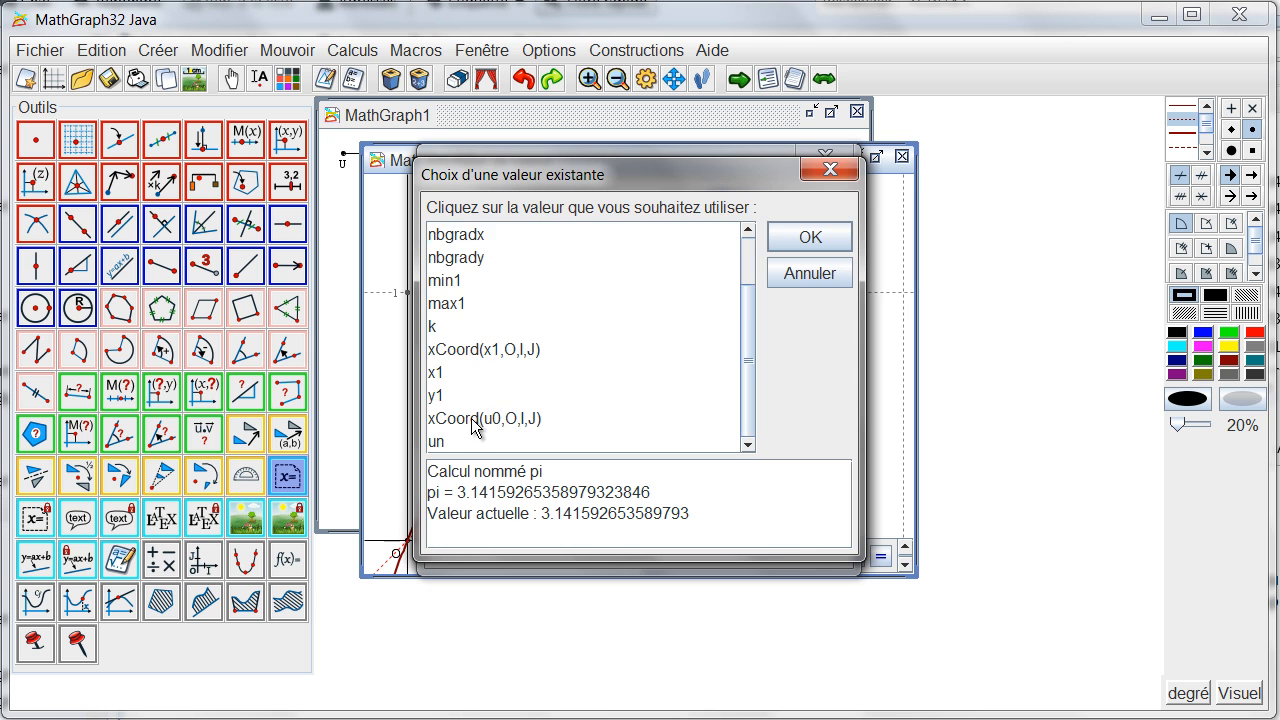
scroll(482, 392, up, 1)
click(460, 260)
click(800, 238)
click(606, 334)
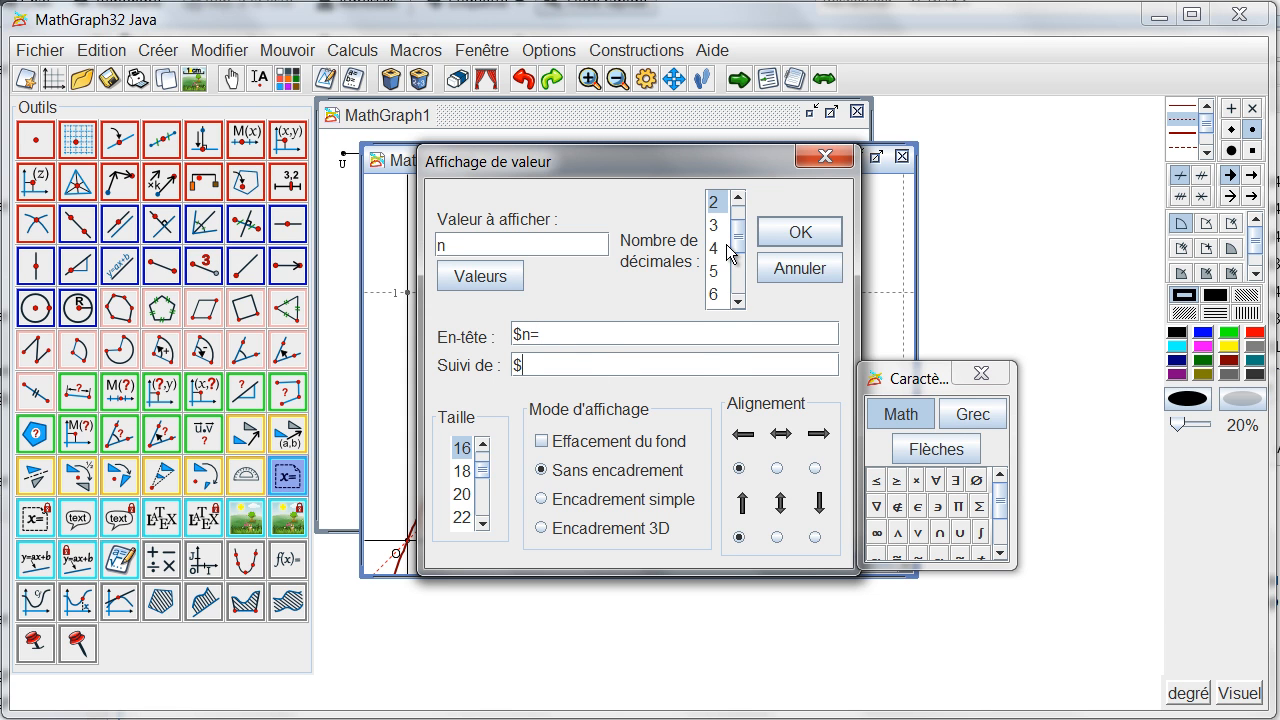
click(798, 236)
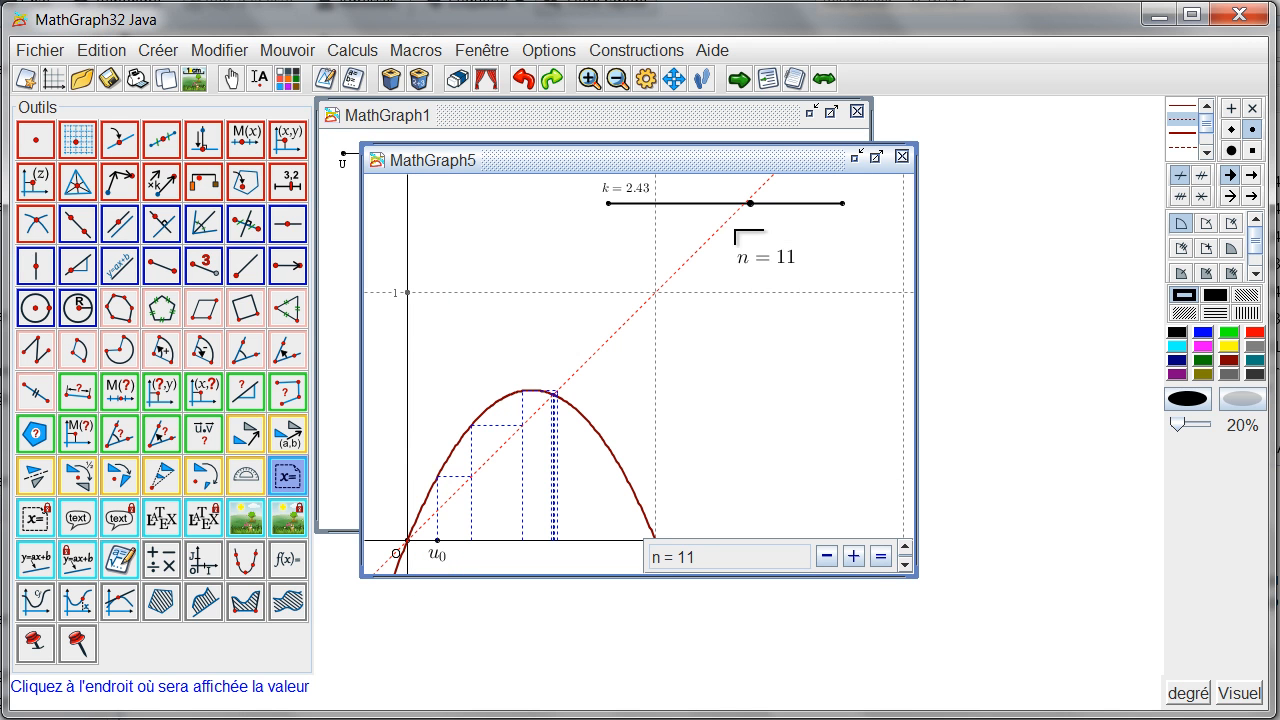
Step: Add a value display of un under the n display, with 9 decimals, header "$u(n)=" and trailing "$", and adjust its position
click(736, 290)
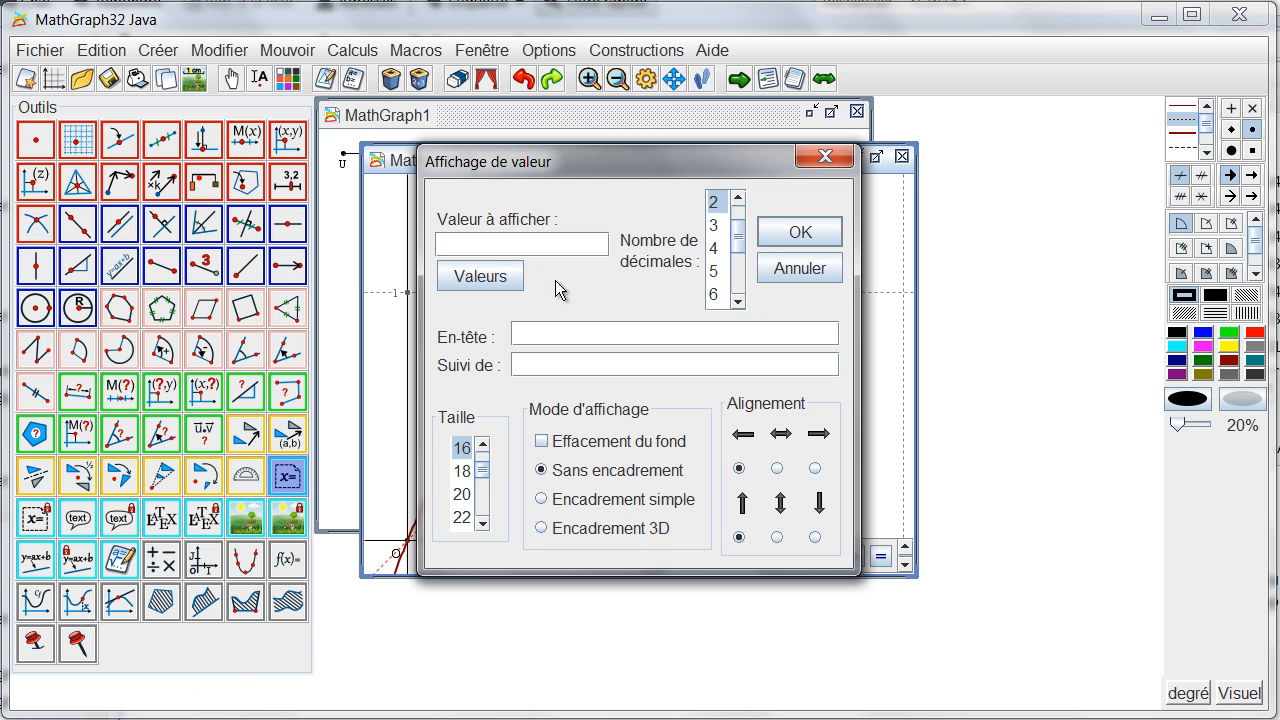
click(483, 278)
click(462, 440)
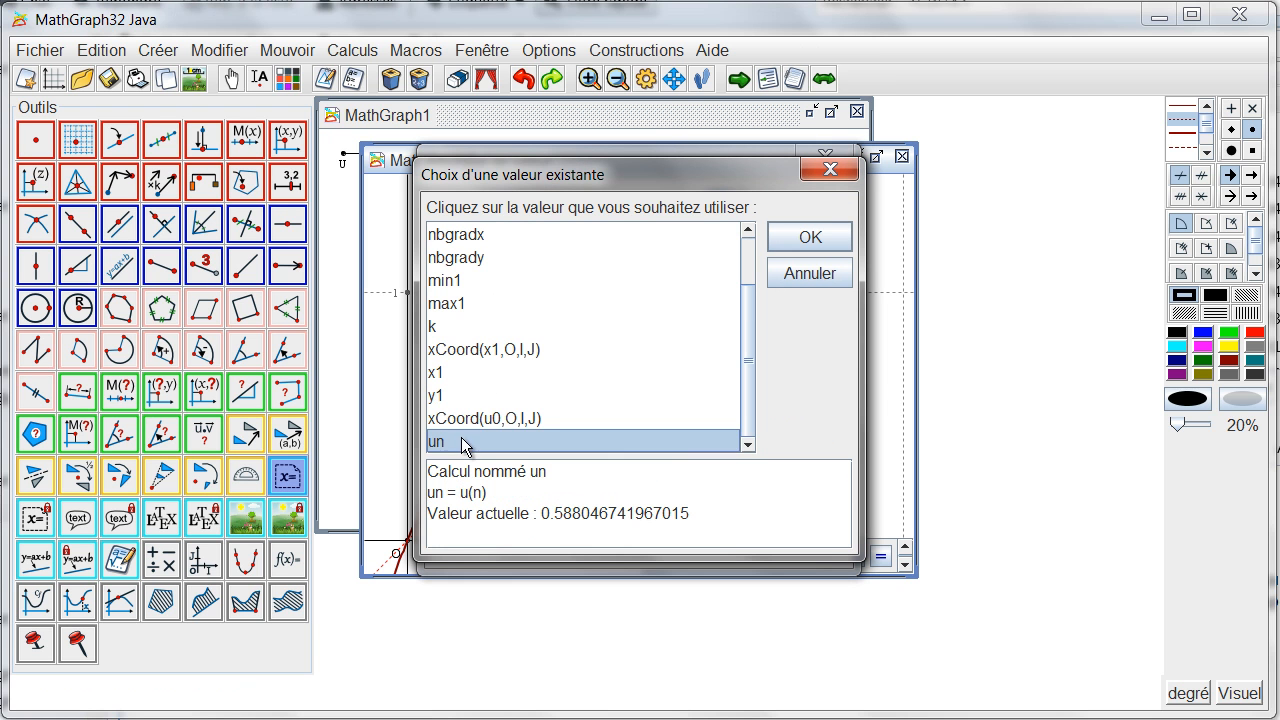
click(788, 240)
drag(737, 243, 740, 265)
click(714, 277)
click(630, 333)
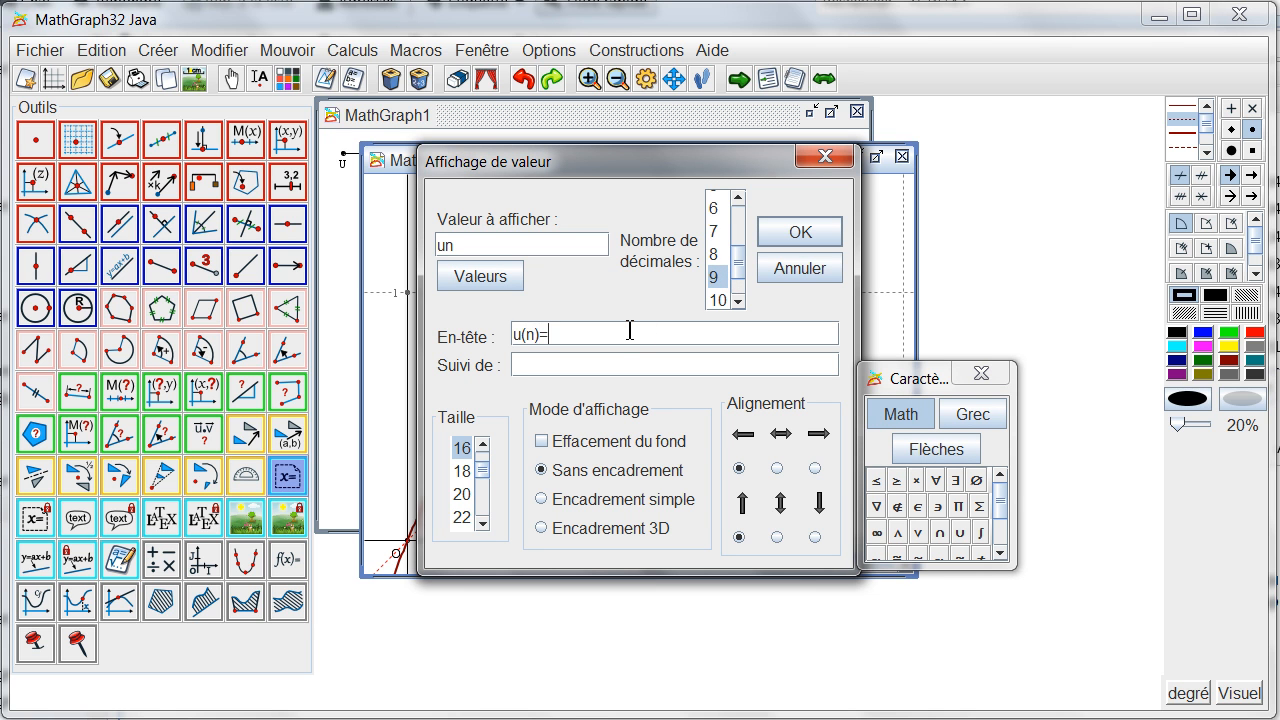
text($)
click(782, 240)
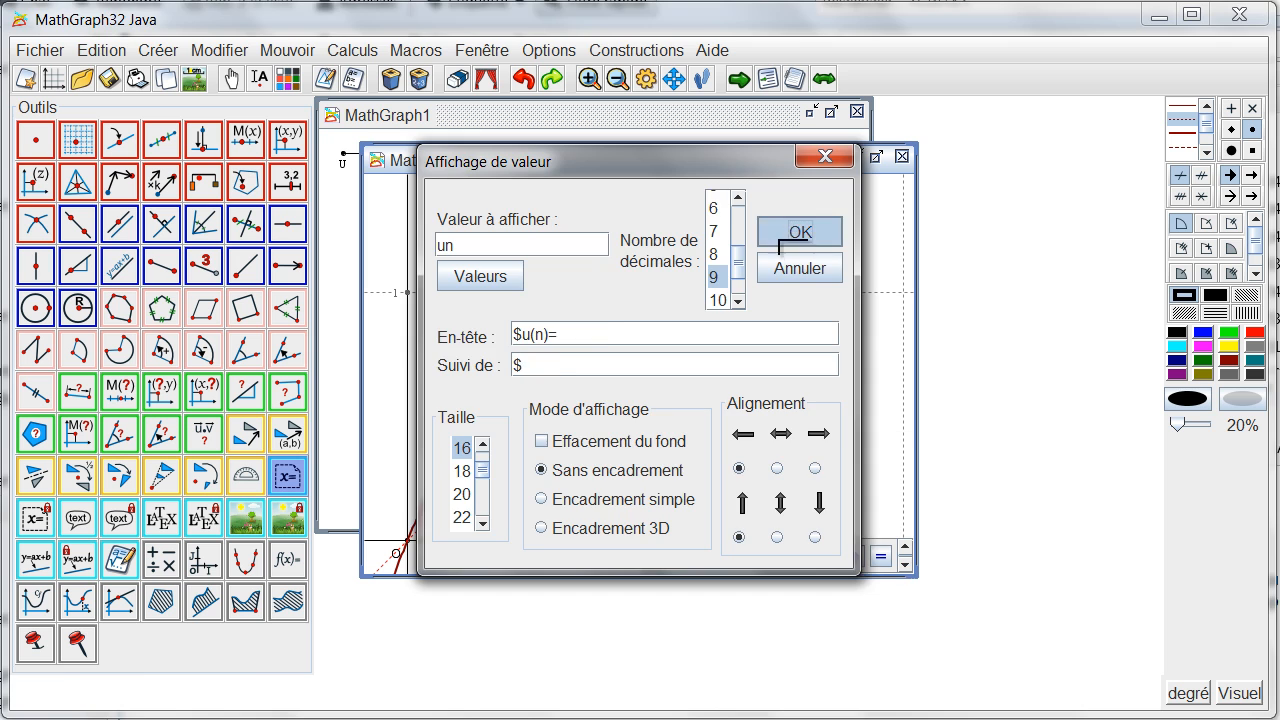
click(231, 79)
drag(757, 305, 751, 308)
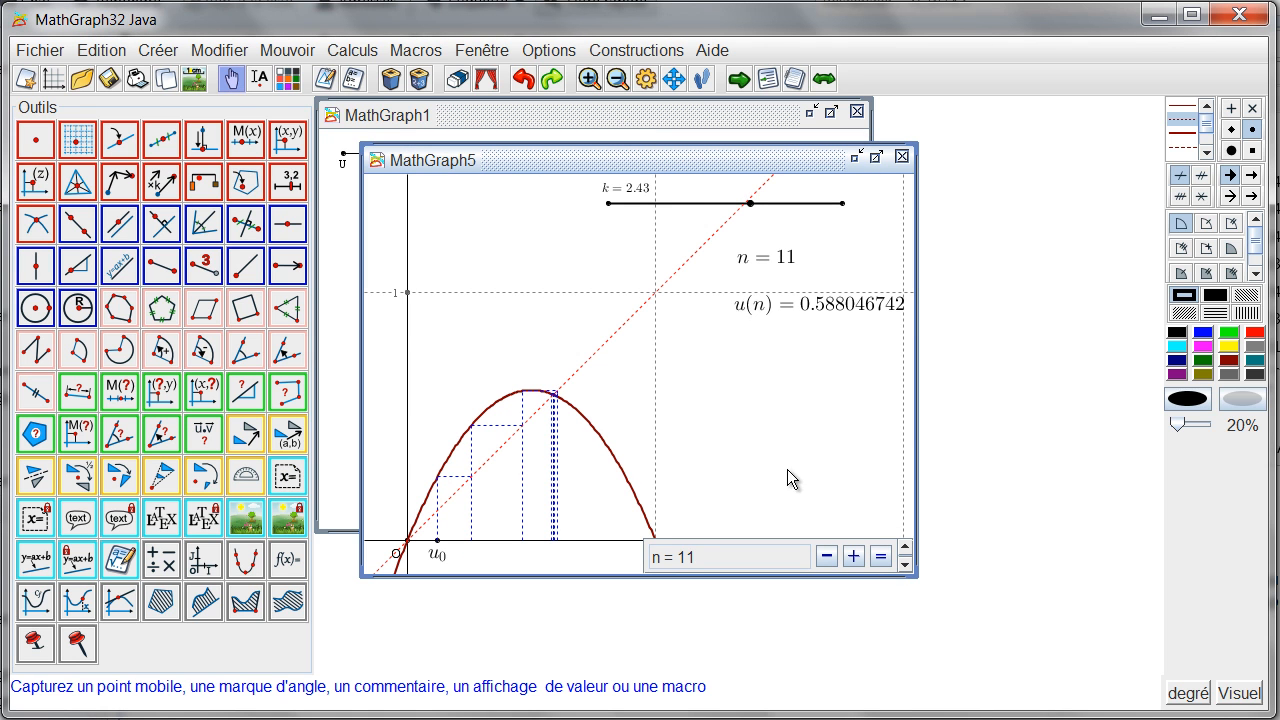
Step: Step n up to 29 and set the k slider to 3.3
drag(846, 552, 852, 549)
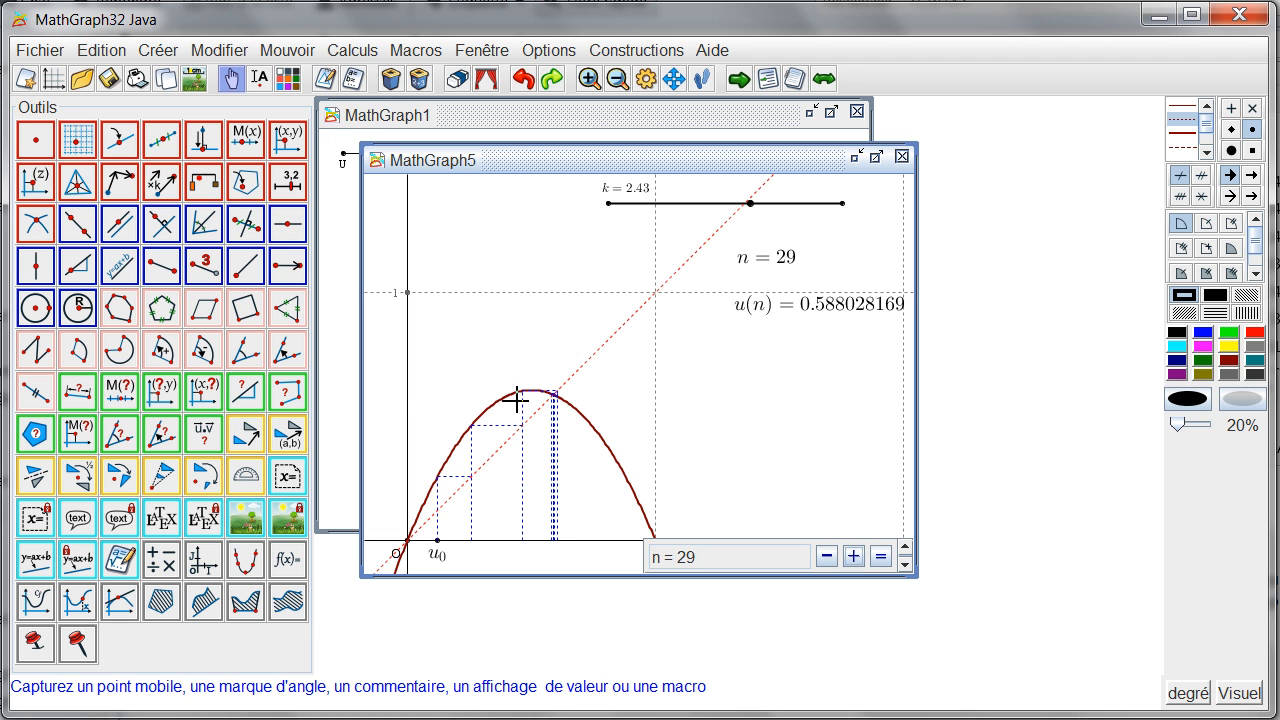
drag(751, 208, 803, 256)
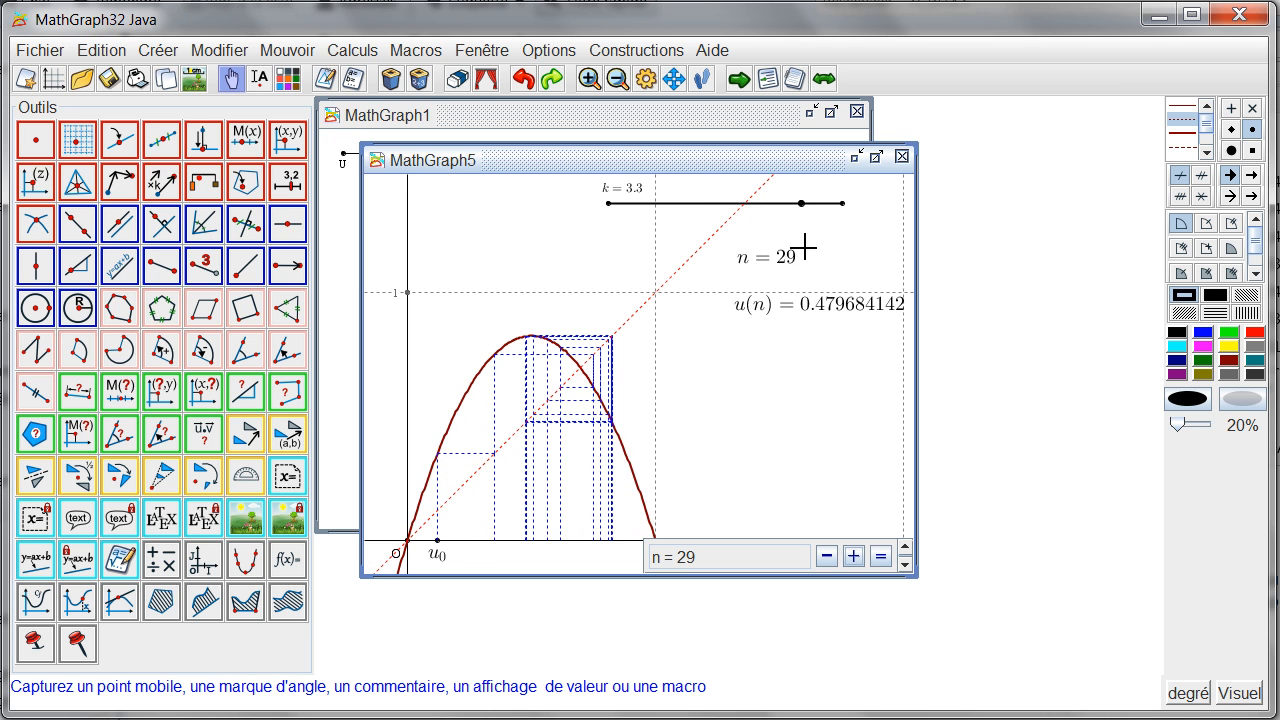
Step: Move point u0 farther from the origin along the x-axis and set the current value of n to 150
drag(446, 540, 476, 565)
click(880, 557)
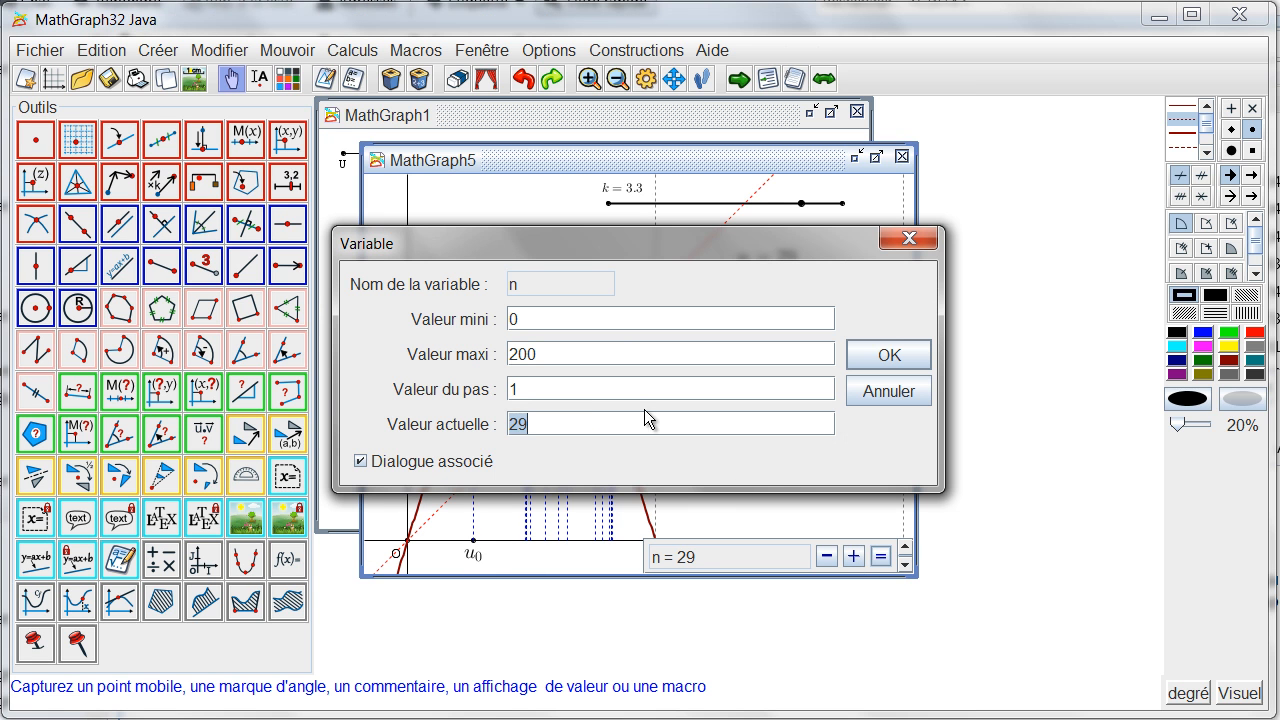
text(150)
key(Return)
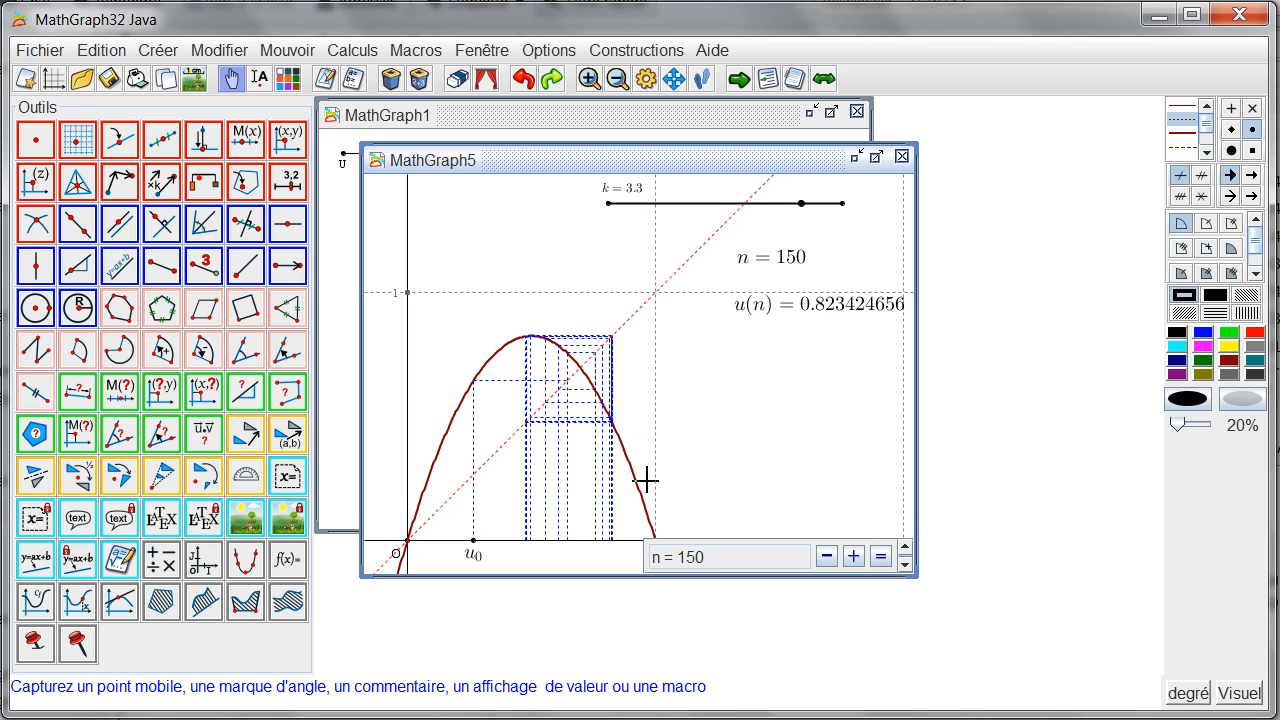
Step: Move point u0 back close to the origin and set the k slider to 2
drag(476, 548, 428, 557)
drag(802, 205, 731, 238)
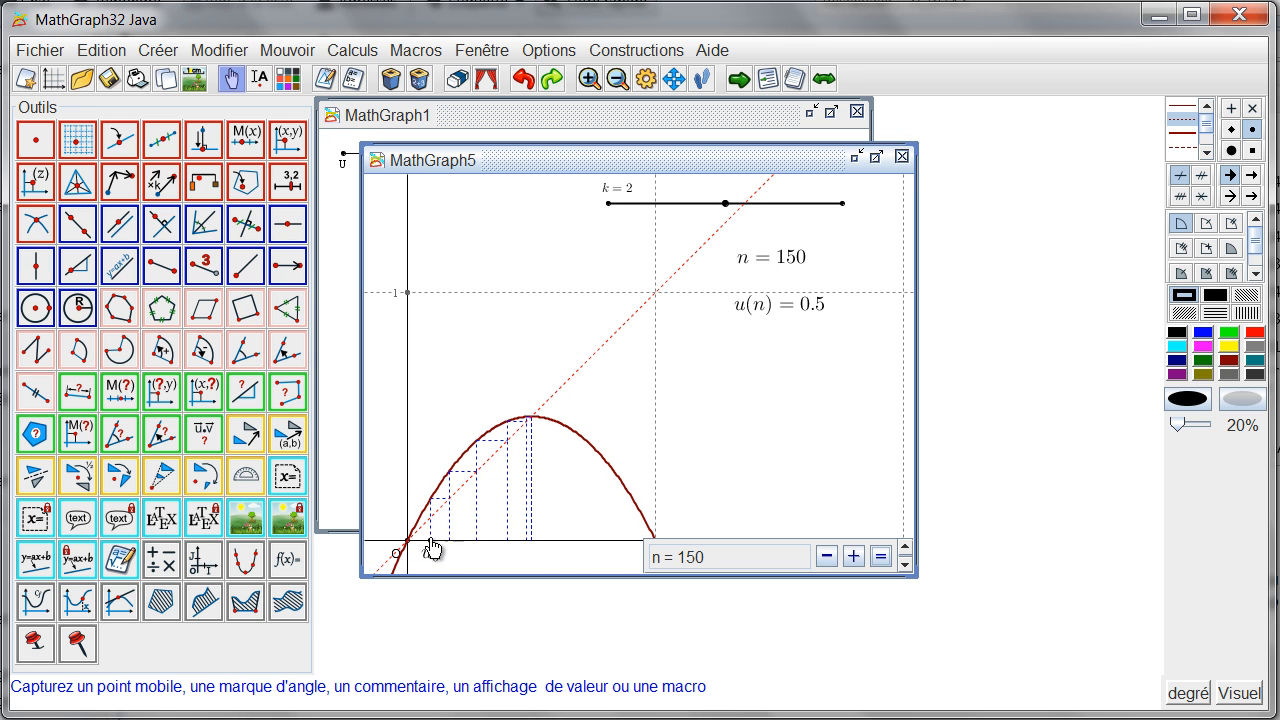